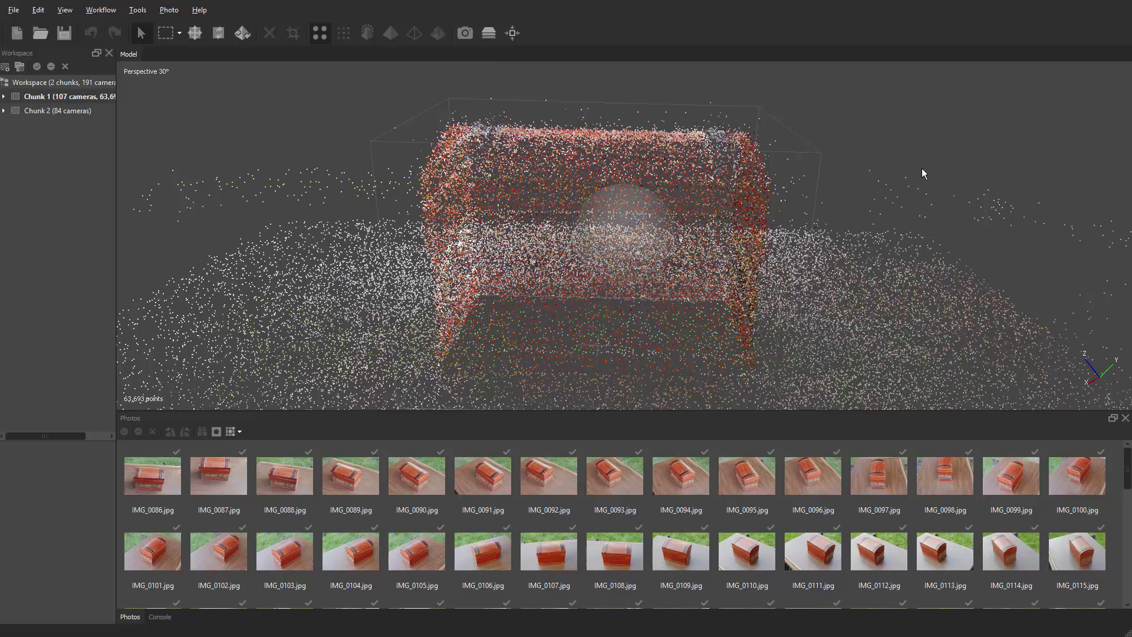
Run Build Dense Cloud on the 107-photo chunk with Medium quality and Moderate depth filtering.
{"action": "left_click_drag", "start_coordinate": [905, 234], "coordinate": [576, 197]}
{"action": "left_click", "coordinate": [94, 11]}
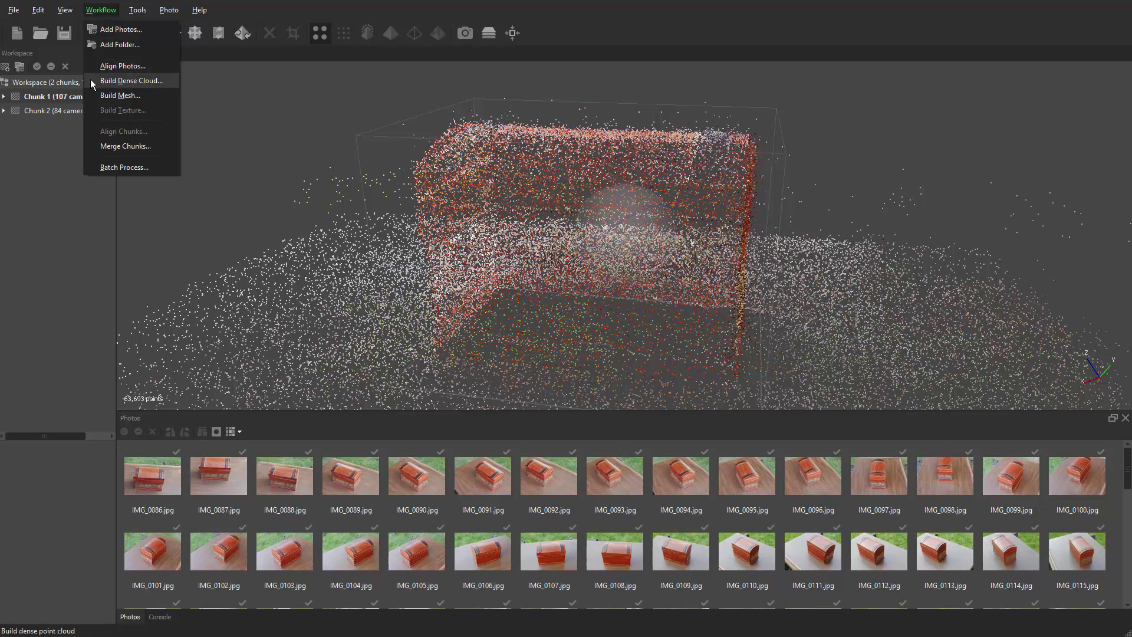
{"action": "left_click", "coordinate": [144, 83]}
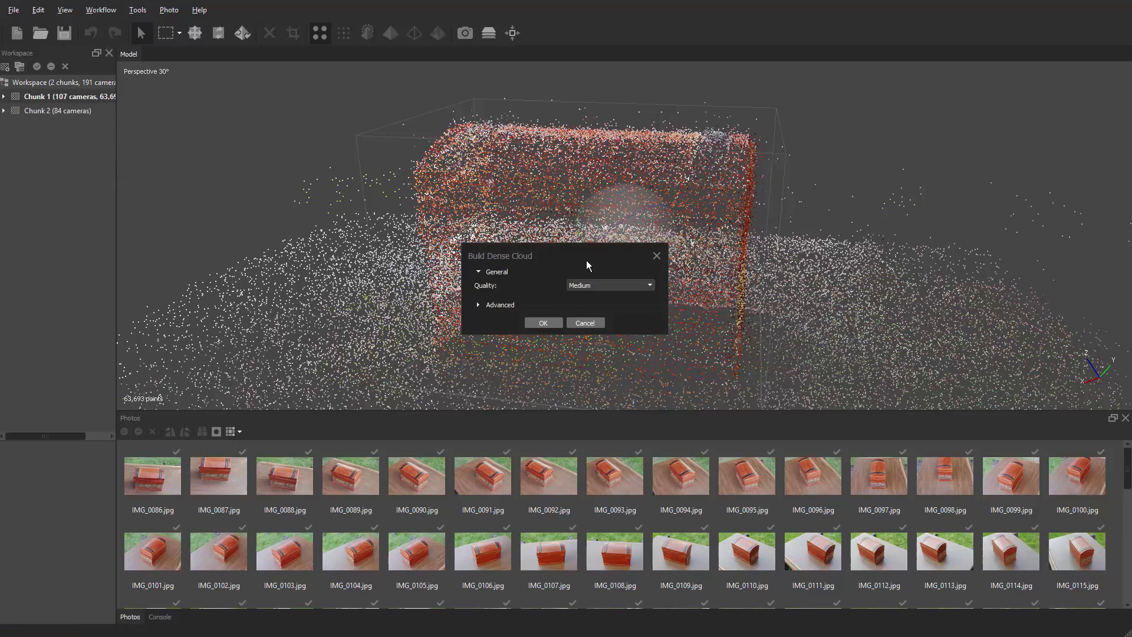
{"action": "left_click_drag", "start_coordinate": [587, 265], "coordinate": [509, 187]}
{"action": "left_click", "coordinate": [519, 207]}
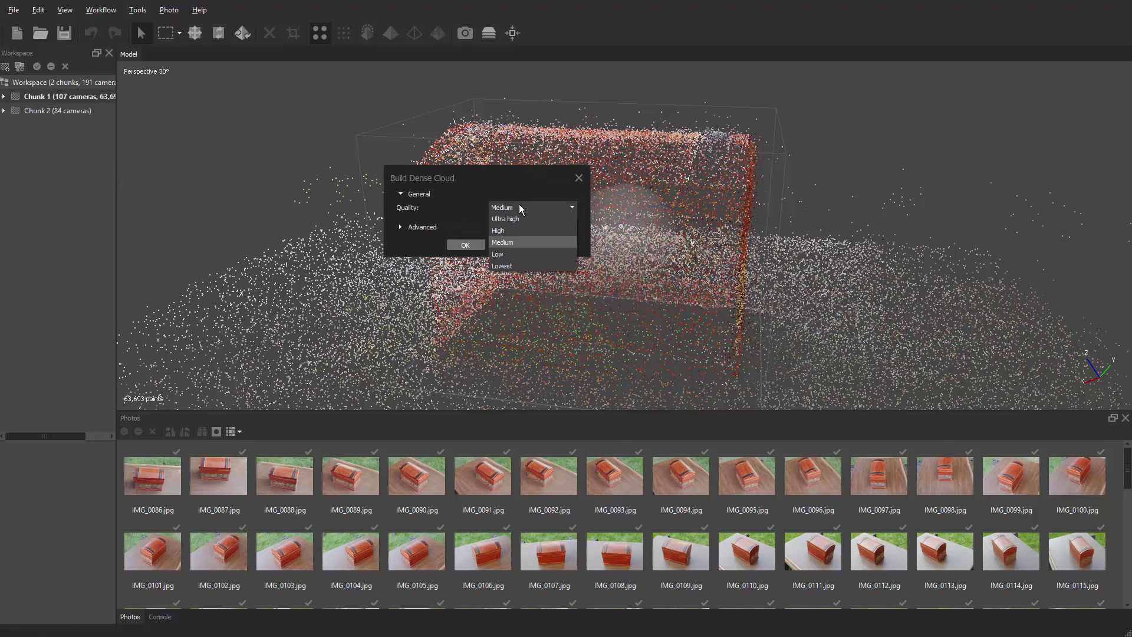
{"action": "left_click", "coordinate": [503, 242]}
{"action": "left_click", "coordinate": [402, 228]}
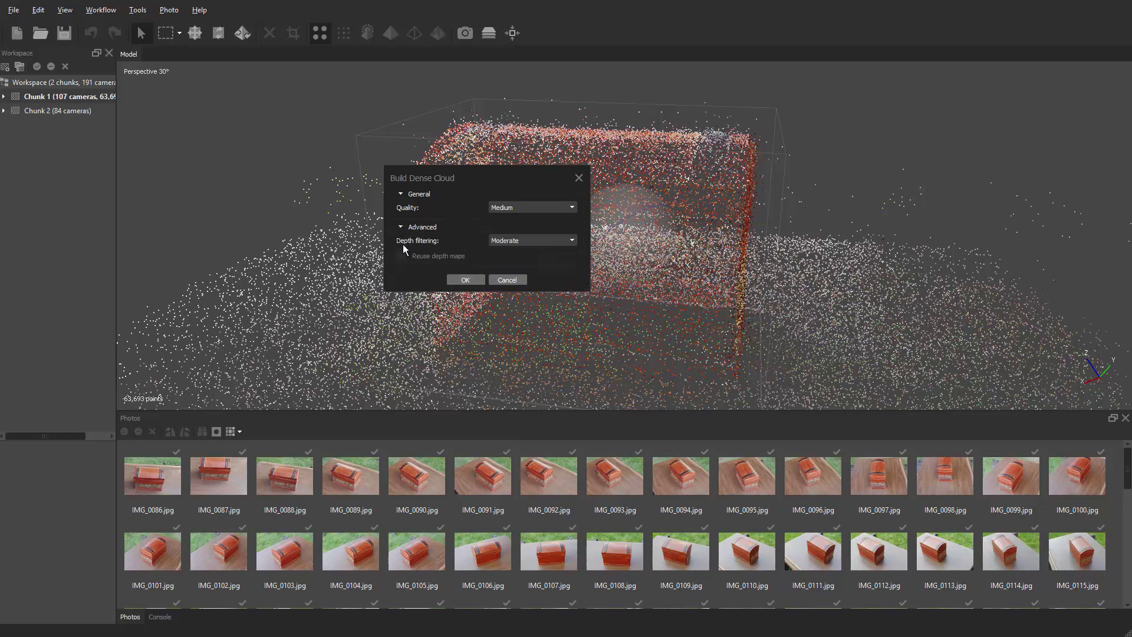
{"action": "left_click", "coordinate": [519, 241]}
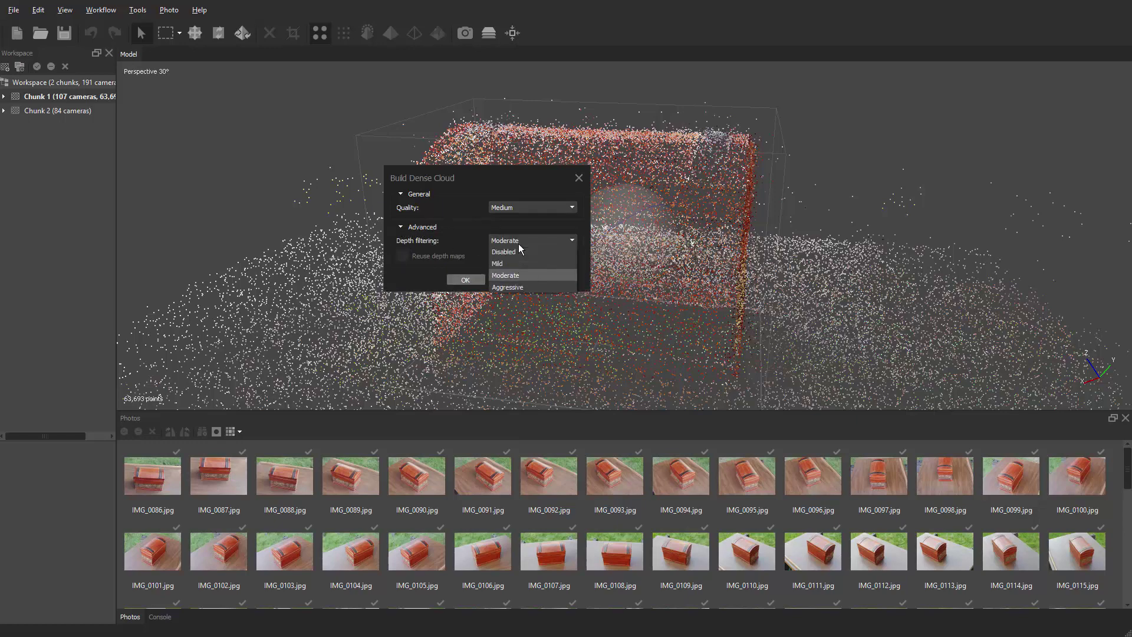
{"action": "left_click", "coordinate": [520, 275]}
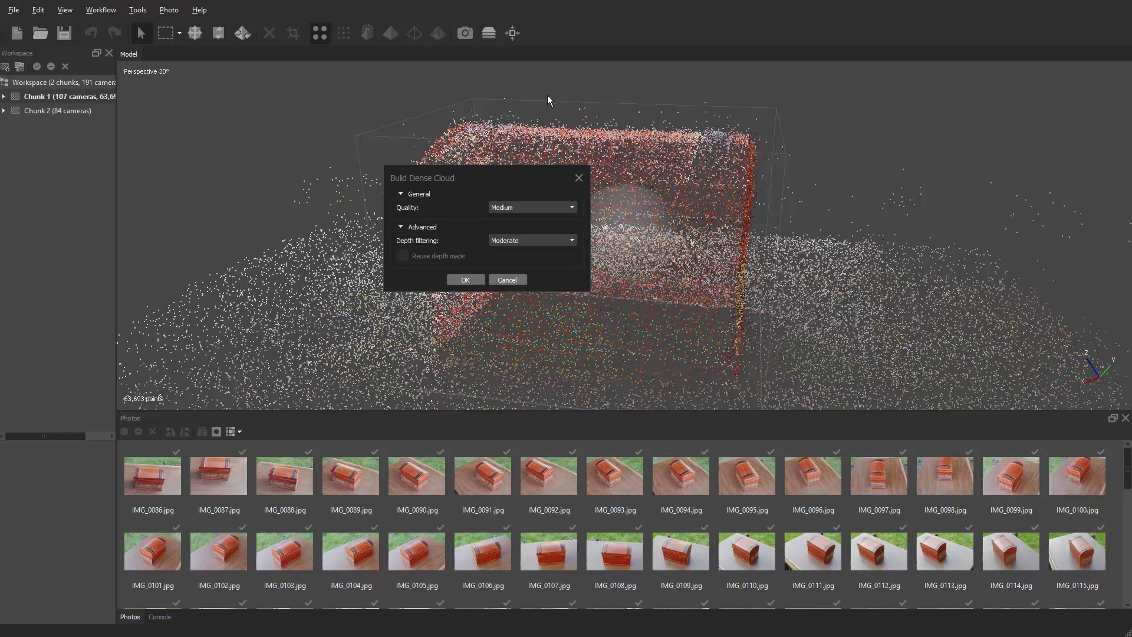
{"action": "left_click_drag", "start_coordinate": [559, 179], "coordinate": [1018, 122]}
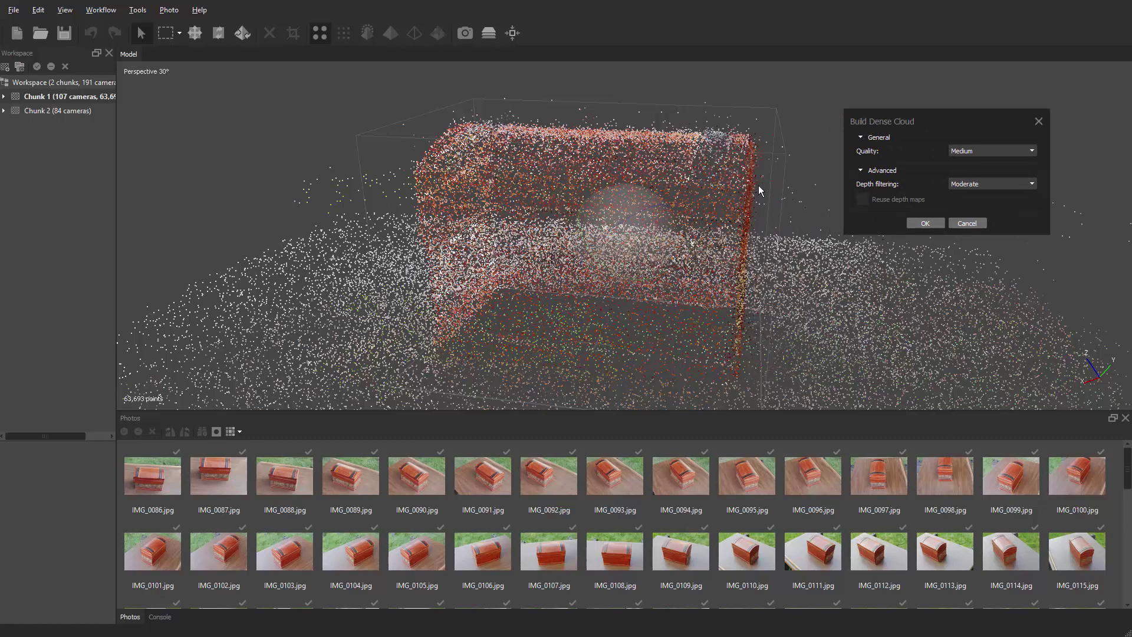
{"action": "left_click", "coordinate": [926, 224]}
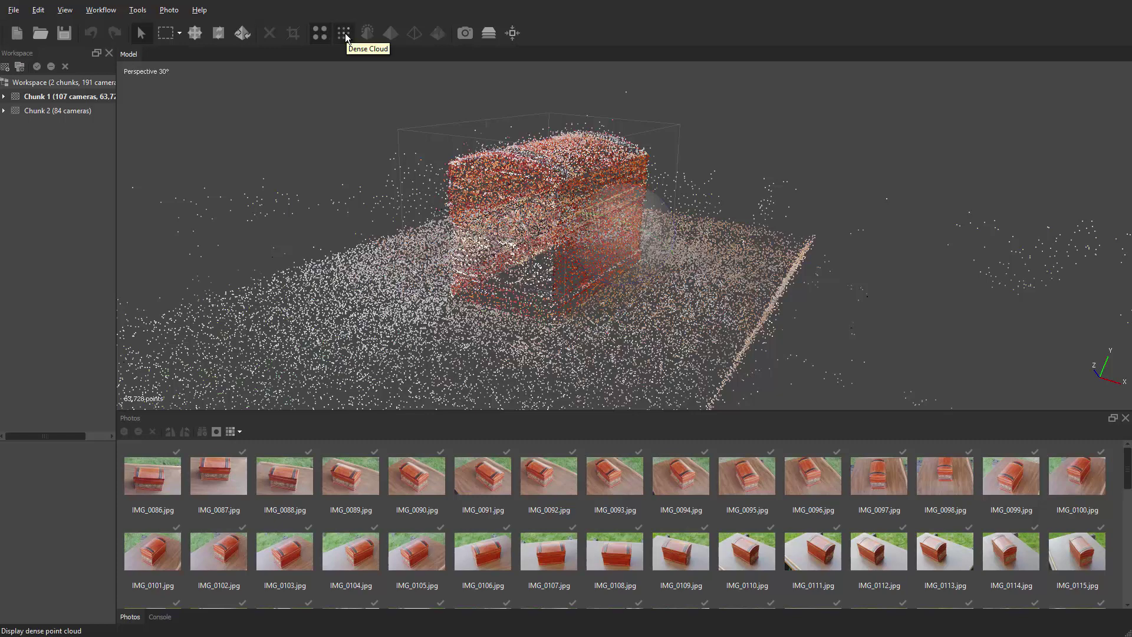
Display the dense cloud and orbit and zoom in on the carved grape-vine front panel.
{"action": "left_click", "coordinate": [345, 36]}
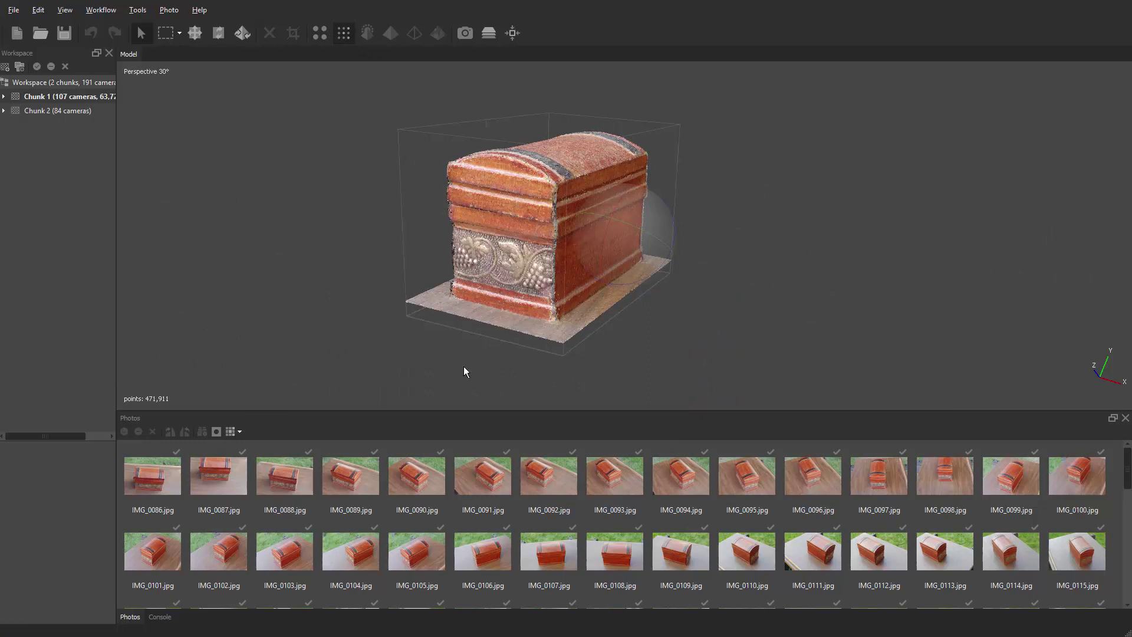
{"action": "left_click_drag", "start_coordinate": [765, 305], "coordinate": [682, 196]}
{"action": "scroll", "coordinate": [659, 245], "scroll_direction": "up", "scroll_amount": 3}
{"action": "left_click_drag", "start_coordinate": [849, 317], "coordinate": [698, 183]}
{"action": "scroll", "coordinate": [727, 285], "scroll_direction": "up", "scroll_amount": 5}
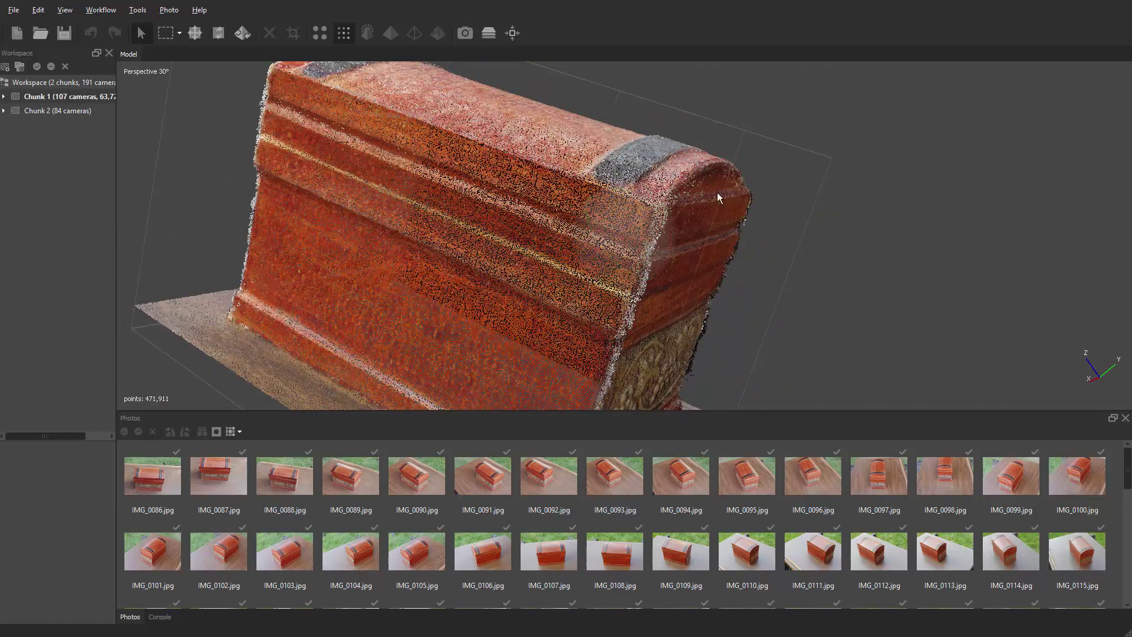
{"action": "left_click_drag", "start_coordinate": [535, 262], "coordinate": [504, 246]}
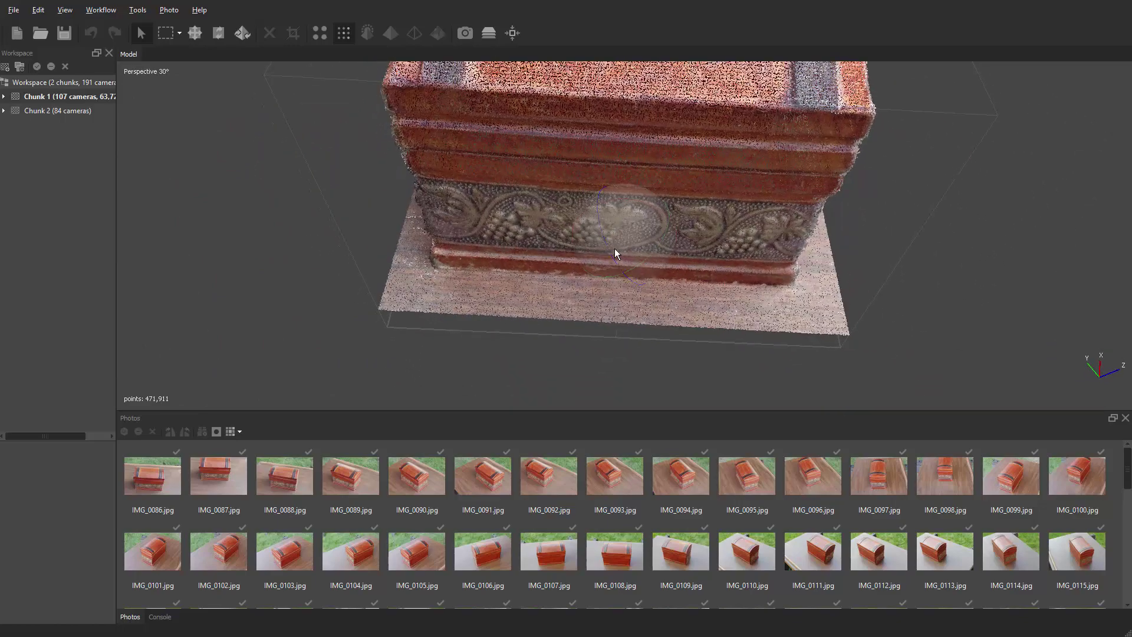
{"action": "left_click_drag", "start_coordinate": [614, 254], "coordinate": [706, 215]}
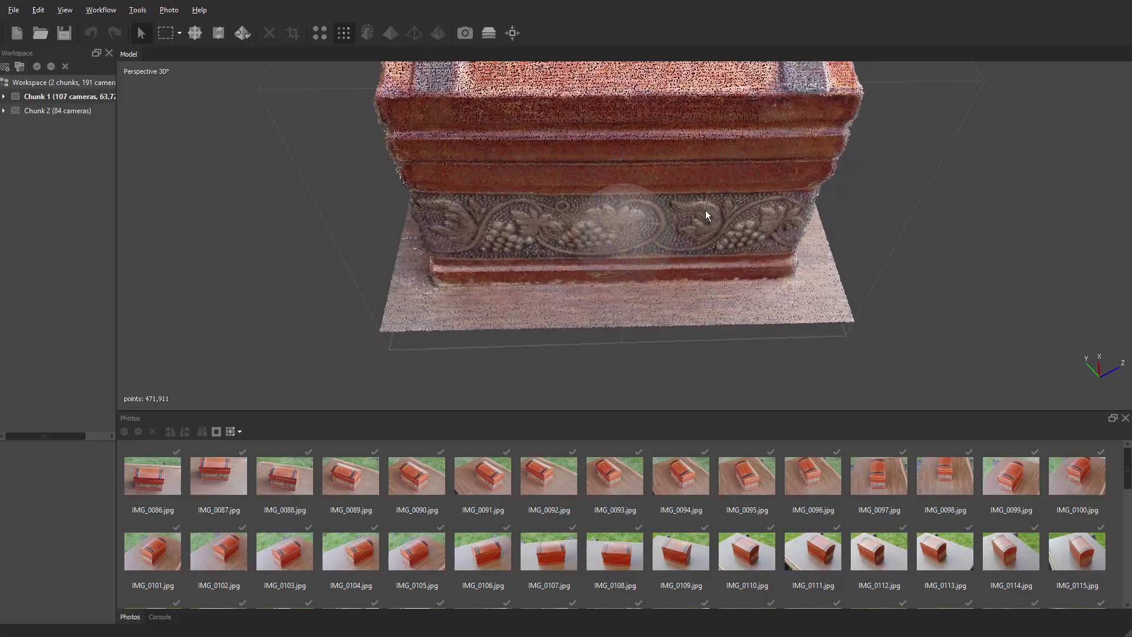
{"action": "scroll", "coordinate": [707, 213], "scroll_direction": "up", "scroll_amount": 4}
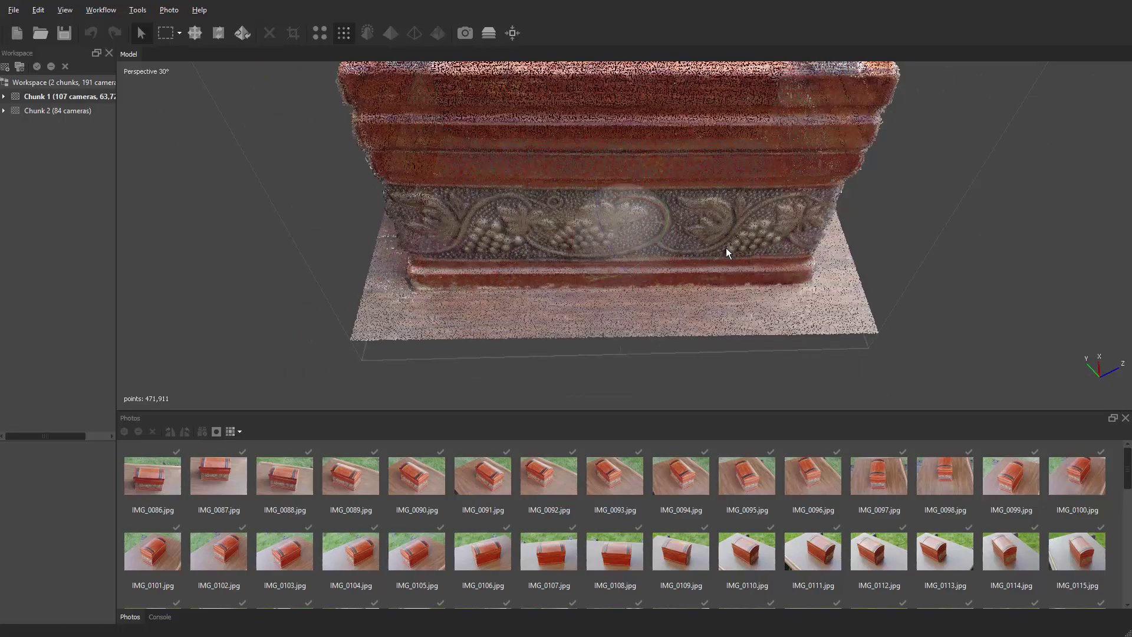
{"action": "scroll", "coordinate": [726, 250], "scroll_direction": "up", "scroll_amount": 3}
{"action": "left_click_drag", "start_coordinate": [726, 250], "coordinate": [786, 232]}
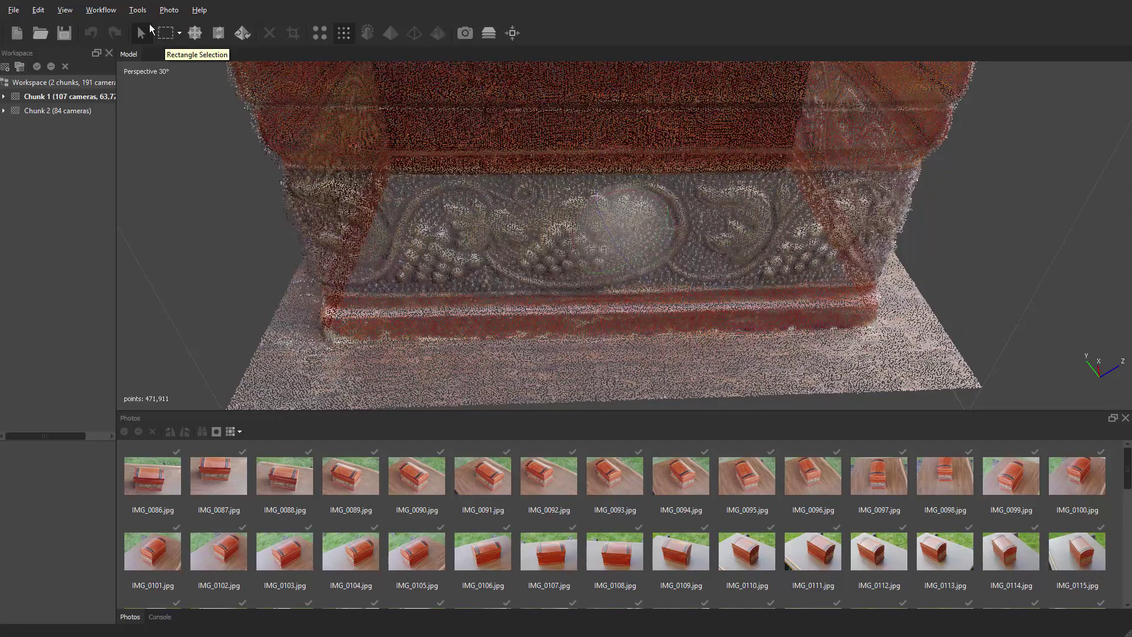
Make Free-Form Selection the selection mode, then return to Navigation and nudge the view.
{"action": "left_click", "coordinate": [179, 33]}
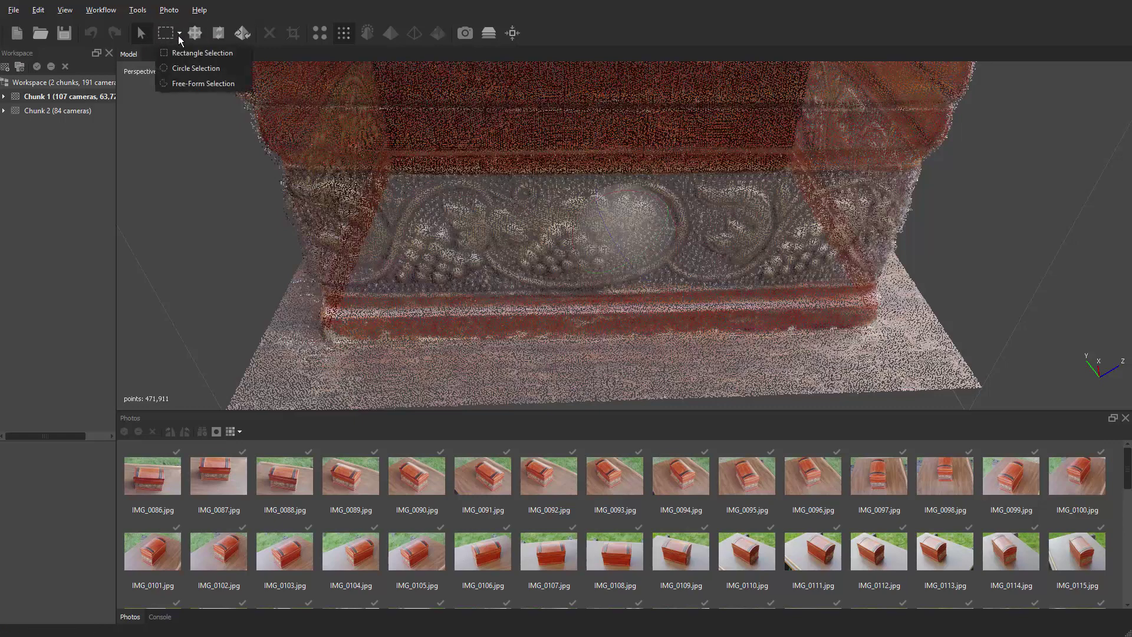
{"action": "left_click", "coordinate": [202, 85]}
{"action": "scroll", "coordinate": [610, 239], "scroll_direction": "down", "scroll_amount": 2}
{"action": "scroll", "coordinate": [609, 238], "scroll_direction": "up", "scroll_amount": 2}
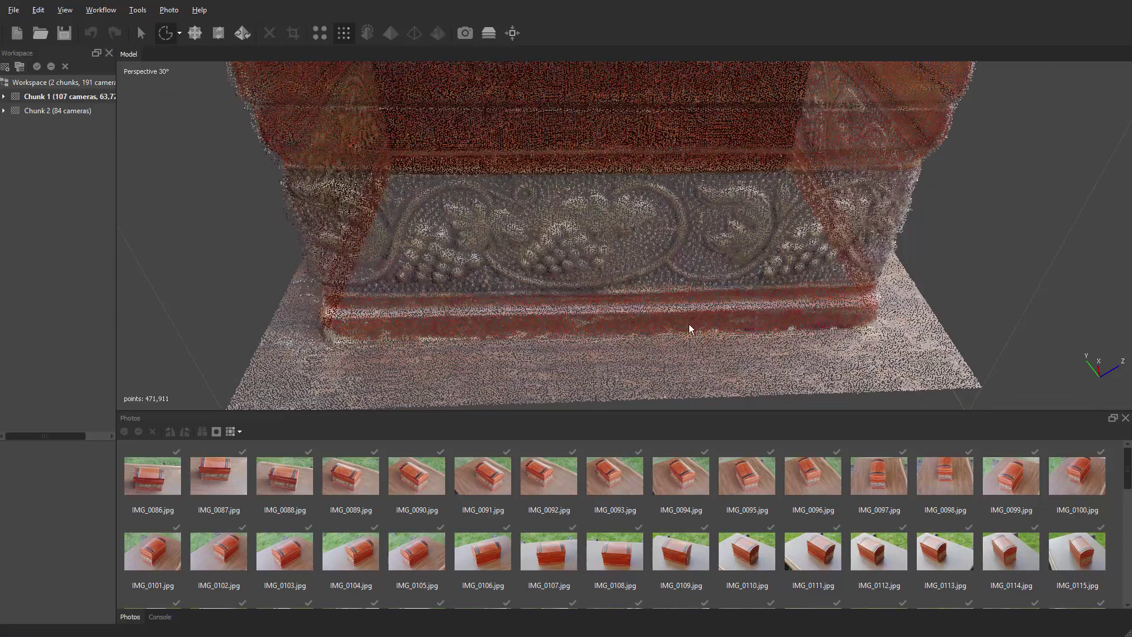
{"action": "key", "text": "v"}
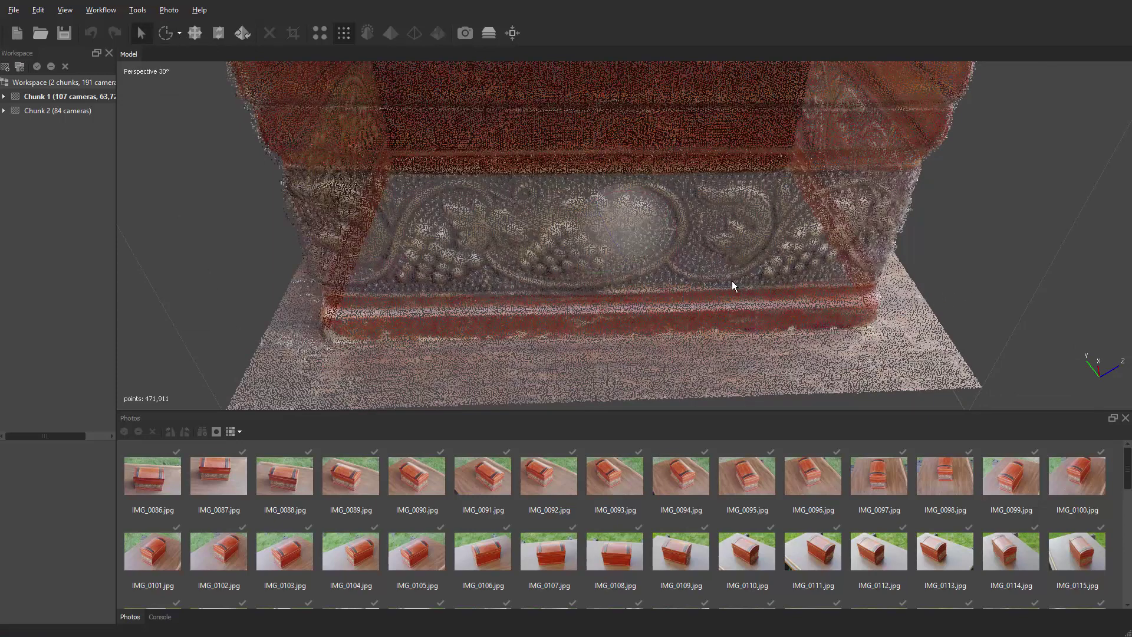
{"action": "left_click_drag", "start_coordinate": [663, 243], "coordinate": [674, 246]}
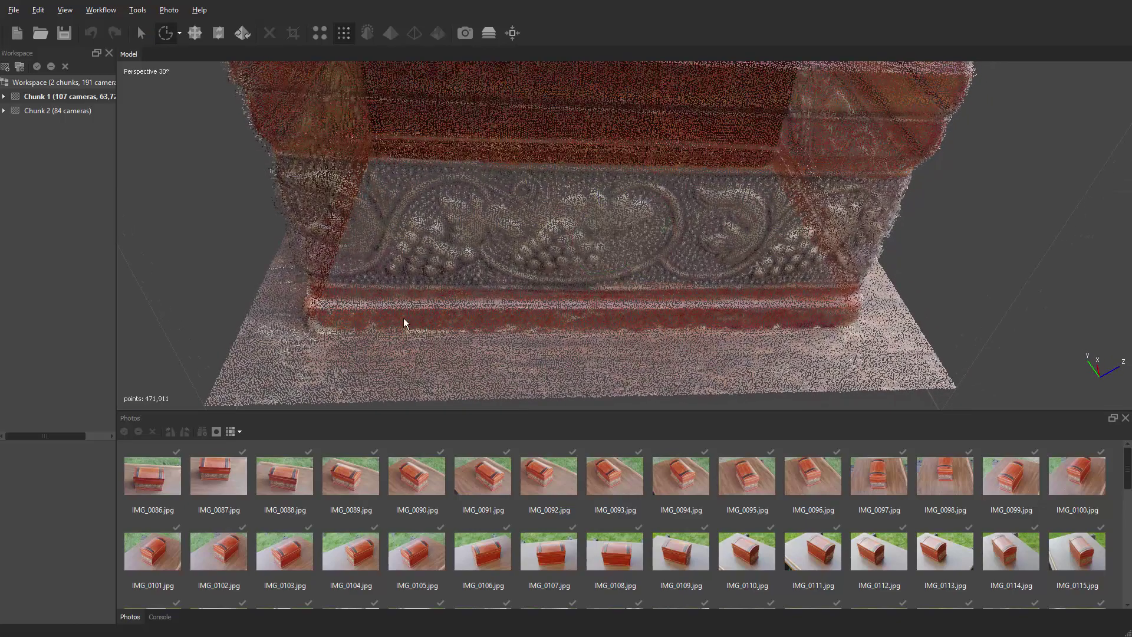
Lasso the floor points in front of the chest and delete them, leaving 445,452 points.
{"action": "left_click", "coordinate": [164, 33]}
{"action": "mouse_move", "coordinate": [250, 337]}
{"action": "left_mouse_down"}
{"action": "mouse_move", "coordinate": [170, 365]}
{"action": "mouse_move", "coordinate": [179, 436]}
{"action": "mouse_move", "coordinate": [326, 492]}
{"action": "mouse_move", "coordinate": [794, 511]}
{"action": "mouse_move", "coordinate": [955, 489]}
{"action": "mouse_move", "coordinate": [1043, 453]}
{"action": "mouse_move", "coordinate": [1071, 404]}
{"action": "mouse_move", "coordinate": [1074, 323]}
{"action": "mouse_move", "coordinate": [1004, 330]}
{"action": "left_mouse_up"}
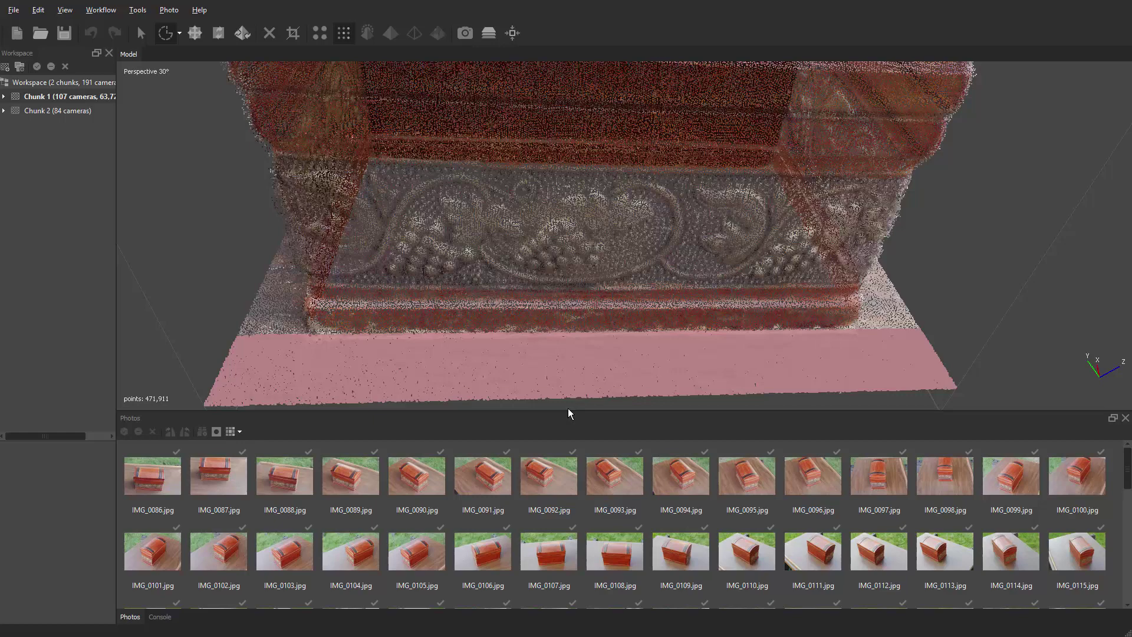
{"action": "key", "text": "Delete"}
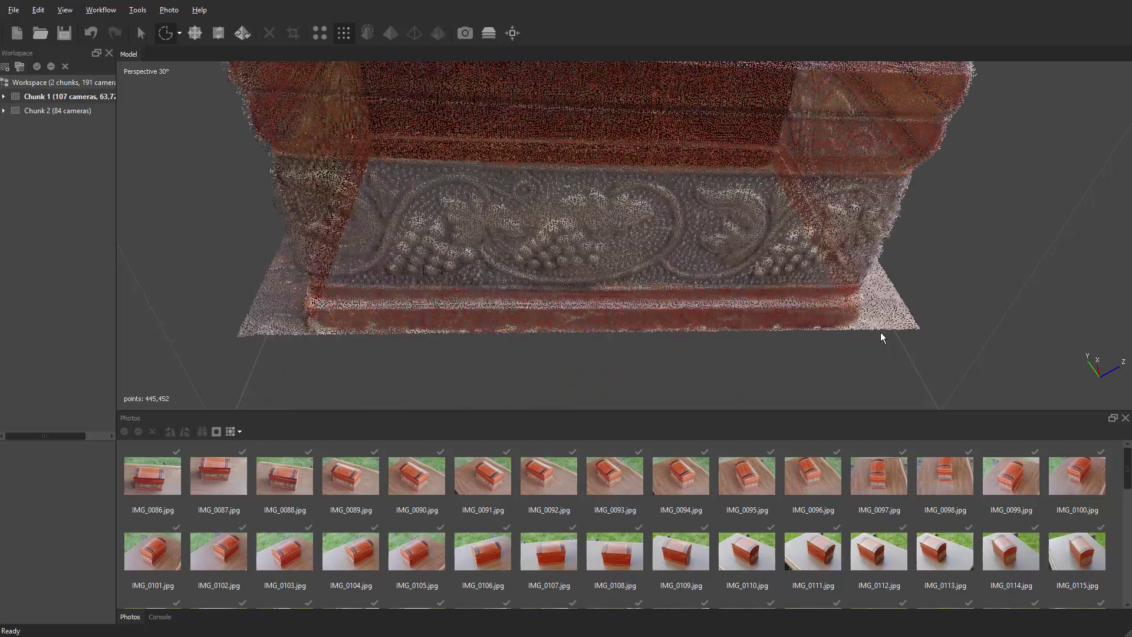
Orbit under the chest's base and delete two lassoed floor patches at the lower left.
{"action": "key", "text": "v"}
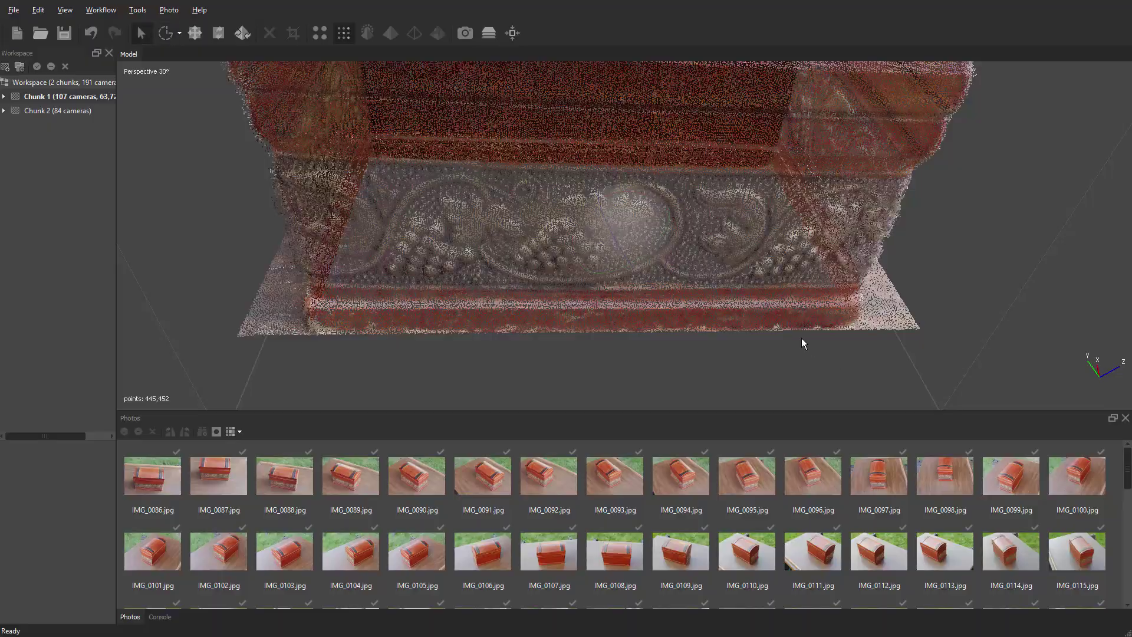
{"action": "left_click_drag", "start_coordinate": [801, 338], "coordinate": [701, 248]}
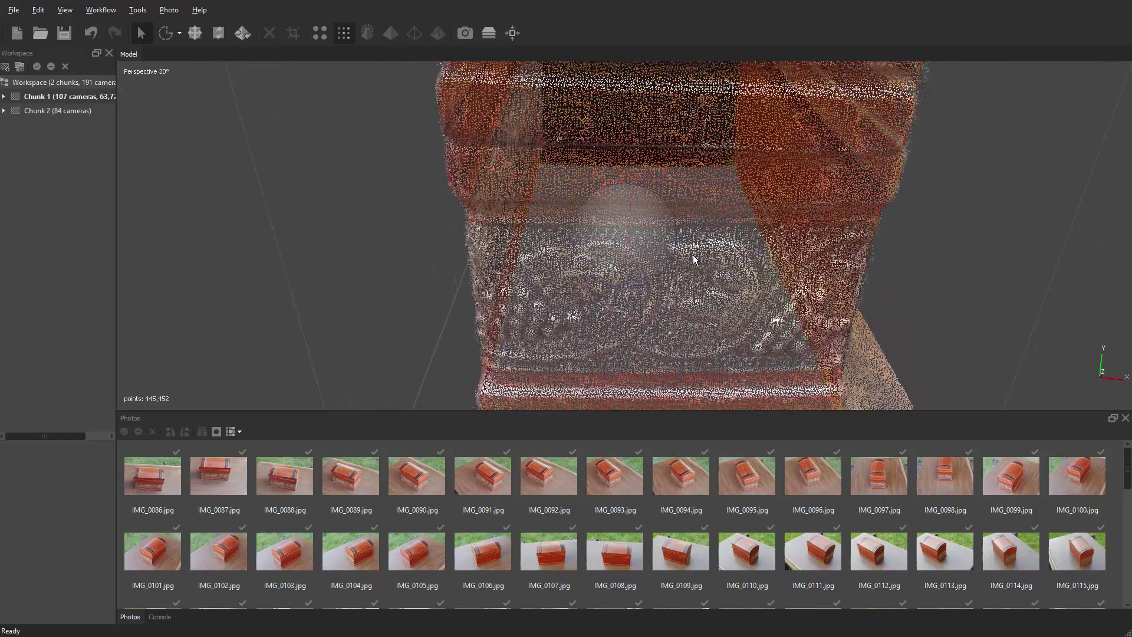
{"action": "left_click_drag", "start_coordinate": [694, 291], "coordinate": [642, 188]}
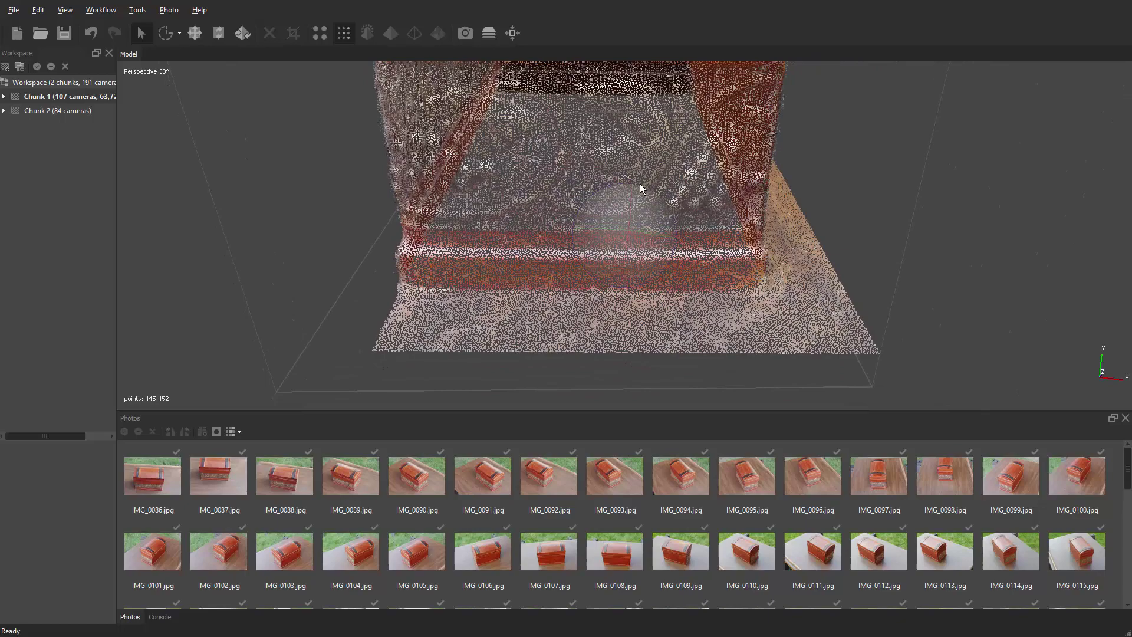
{"action": "left_click_drag", "start_coordinate": [630, 230], "coordinate": [717, 250]}
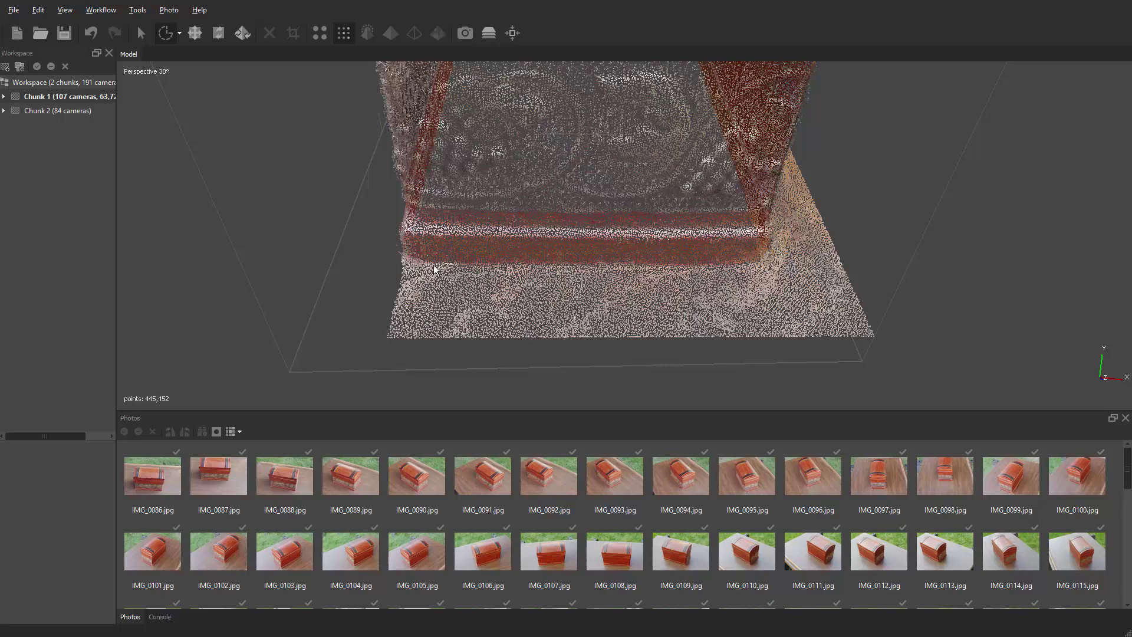
{"action": "mouse_move", "coordinate": [496, 269]}
{"action": "left_mouse_down"}
{"action": "mouse_move", "coordinate": [491, 413]}
{"action": "mouse_move", "coordinate": [297, 369]}
{"action": "mouse_move", "coordinate": [436, 308]}
{"action": "left_mouse_up"}
{"action": "key", "text": "Delete"}
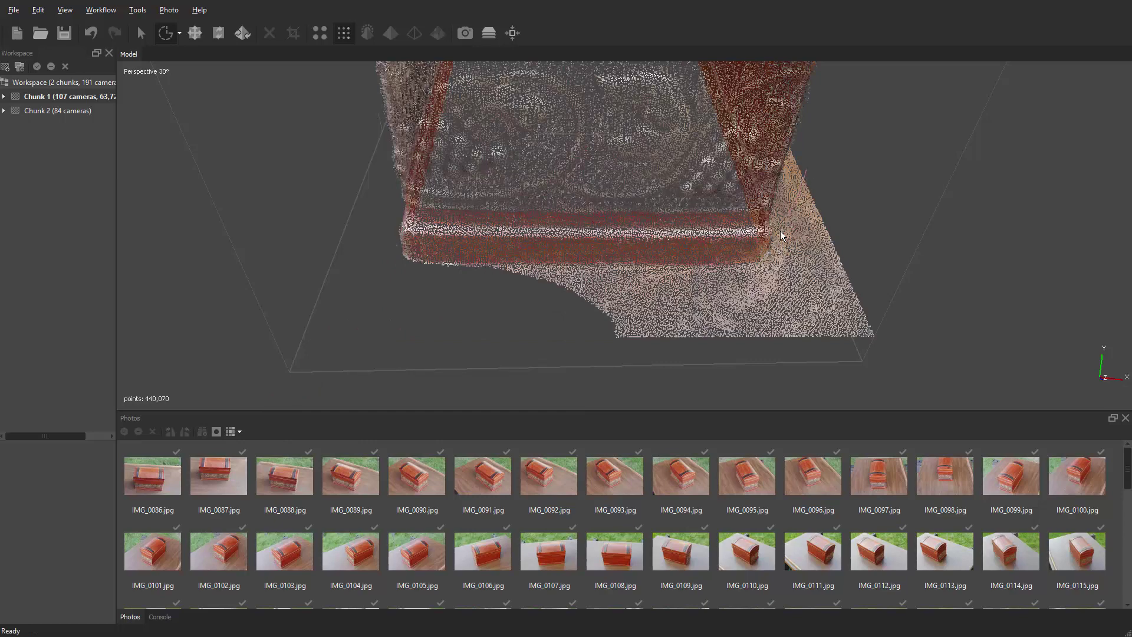
{"action": "mouse_move", "coordinate": [769, 257]}
{"action": "left_mouse_down"}
{"action": "mouse_move", "coordinate": [736, 295]}
{"action": "mouse_move", "coordinate": [737, 347]}
{"action": "mouse_move", "coordinate": [1006, 405]}
{"action": "mouse_move", "coordinate": [1050, 303]}
{"action": "left_mouse_up"}
{"action": "key", "text": "Delete"}
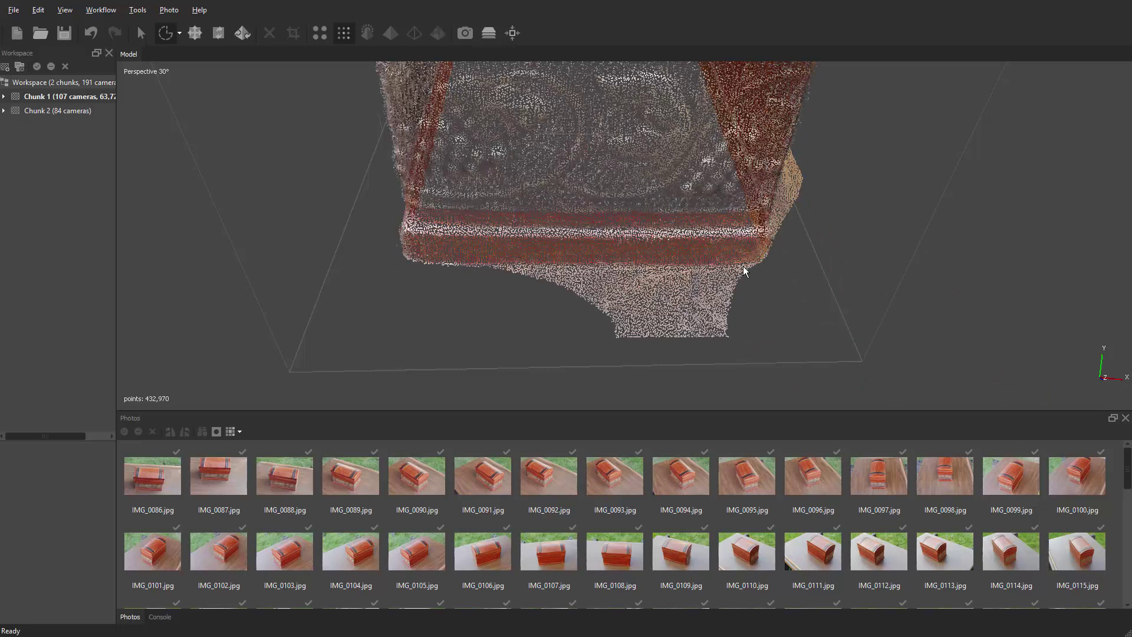
Delete the remaining floor and the point skirt below the chest, reaching 428,003 points.
{"action": "left_click_drag", "start_coordinate": [652, 286], "coordinate": [981, 328]}
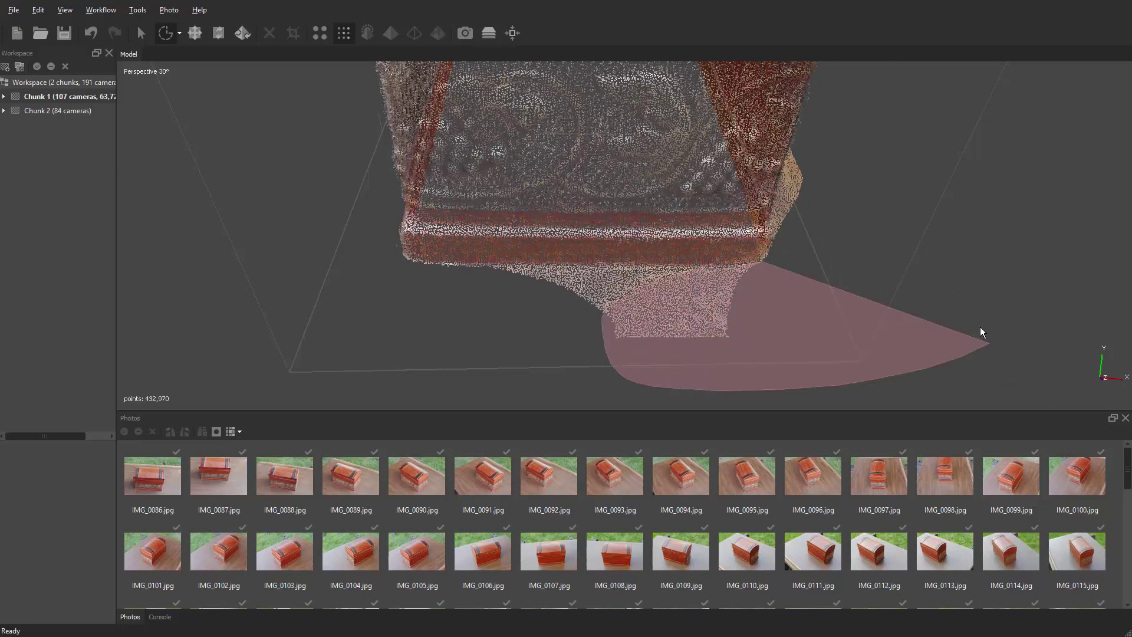
{"action": "key", "text": "Delete"}
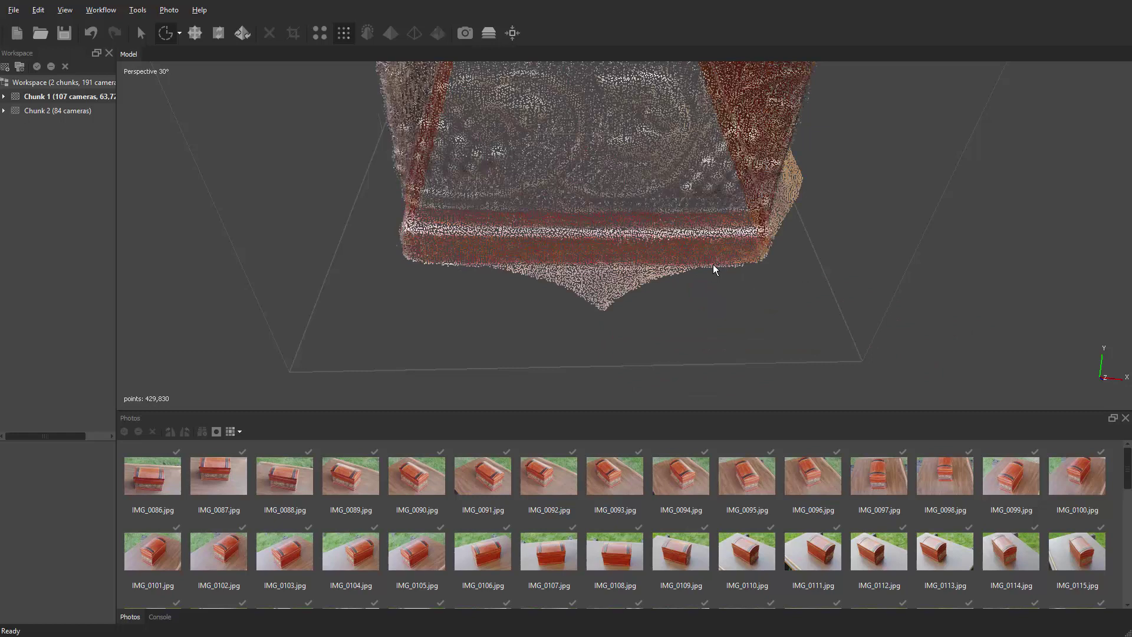
{"action": "mouse_move", "coordinate": [744, 263]}
{"action": "left_mouse_down"}
{"action": "mouse_move", "coordinate": [704, 275]}
{"action": "mouse_move", "coordinate": [829, 285]}
{"action": "left_mouse_up"}
{"action": "left_click", "coordinate": [745, 273]}
{"action": "mouse_move", "coordinate": [478, 267]}
{"action": "left_mouse_down"}
{"action": "mouse_move", "coordinate": [794, 355]}
{"action": "mouse_move", "coordinate": [819, 345]}
{"action": "left_mouse_up"}
{"action": "key", "text": "Delete"}
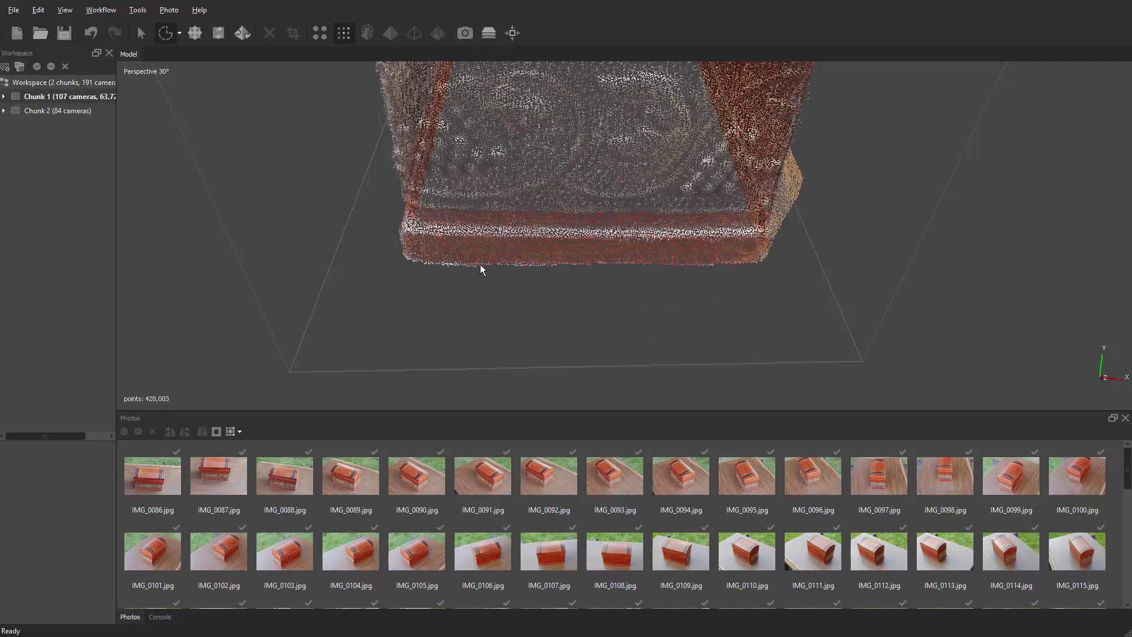
Delete the stray points under the cloud's lower edge, leaving 427,984, then zoom into the base corner.
{"action": "left_click_drag", "start_coordinate": [422, 268], "coordinate": [609, 303]}
{"action": "left_click", "coordinate": [454, 272]}
{"action": "left_click_drag", "start_coordinate": [443, 269], "coordinate": [504, 268]}
{"action": "left_click", "coordinate": [471, 273]}
{"action": "mouse_move", "coordinate": [433, 263]}
{"action": "left_mouse_down"}
{"action": "mouse_move", "coordinate": [473, 285]}
{"action": "mouse_move", "coordinate": [556, 283]}
{"action": "left_mouse_up"}
{"action": "left_click", "coordinate": [469, 273]}
{"action": "key", "text": "Delete"}
{"action": "key", "text": "v"}
{"action": "mouse_move", "coordinate": [818, 285]}
{"action": "left_mouse_down"}
{"action": "mouse_move", "coordinate": [829, 285]}
{"action": "mouse_move", "coordinate": [588, 253]}
{"action": "mouse_move", "coordinate": [994, 331]}
{"action": "mouse_move", "coordinate": [493, 182]}
{"action": "mouse_move", "coordinate": [578, 214]}
{"action": "mouse_move", "coordinate": [600, 210]}
{"action": "mouse_move", "coordinate": [601, 192]}
{"action": "mouse_move", "coordinate": [658, 227]}
{"action": "mouse_move", "coordinate": [587, 230]}
{"action": "mouse_move", "coordinate": [602, 220]}
{"action": "left_mouse_up"}
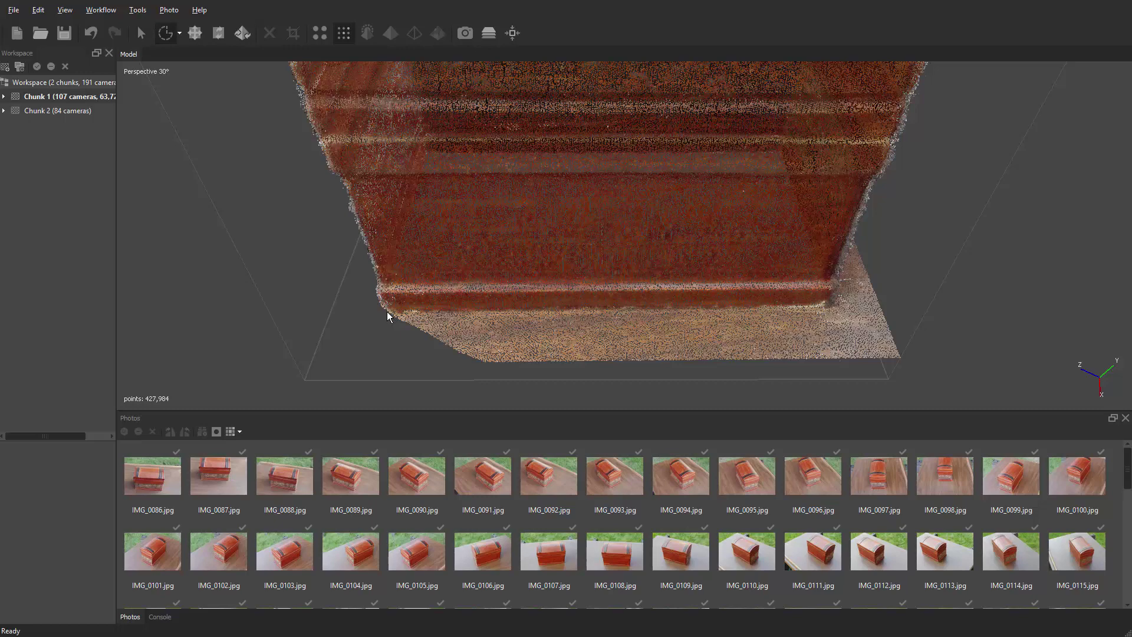
Delete the floor beneath the chest, then undo that deletion and clear the selection.
{"action": "mouse_move", "coordinate": [386, 312]}
{"action": "left_mouse_down"}
{"action": "mouse_move", "coordinate": [379, 344]}
{"action": "mouse_move", "coordinate": [465, 407]}
{"action": "mouse_move", "coordinate": [626, 422]}
{"action": "mouse_move", "coordinate": [840, 394]}
{"action": "mouse_move", "coordinate": [905, 334]}
{"action": "mouse_move", "coordinate": [897, 310]}
{"action": "left_mouse_up"}
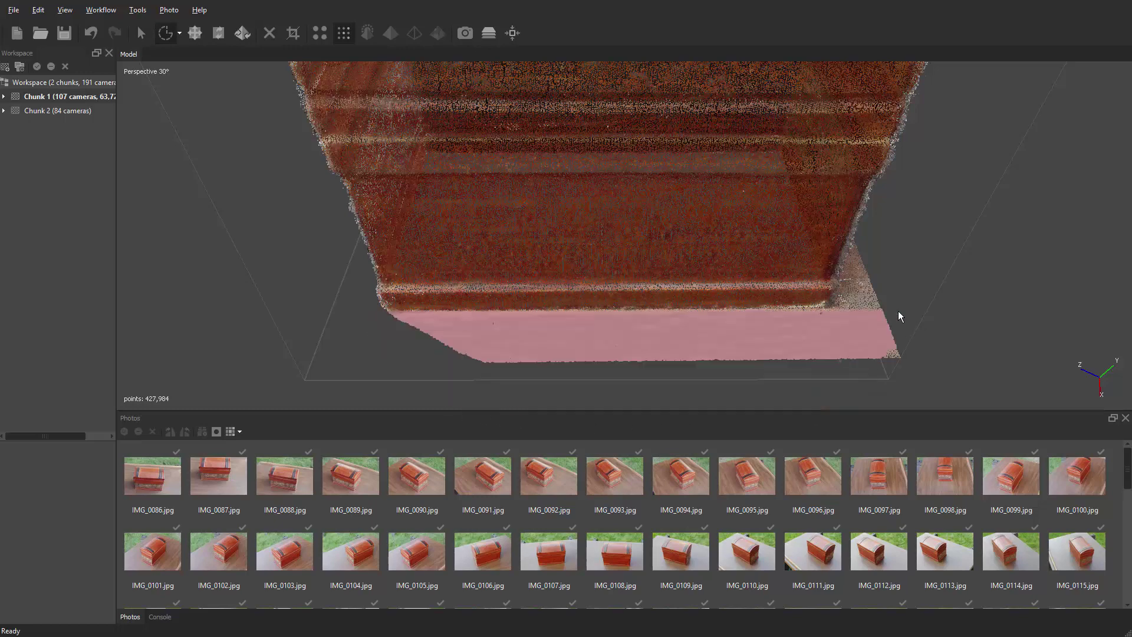
{"action": "key", "text": "Delete"}
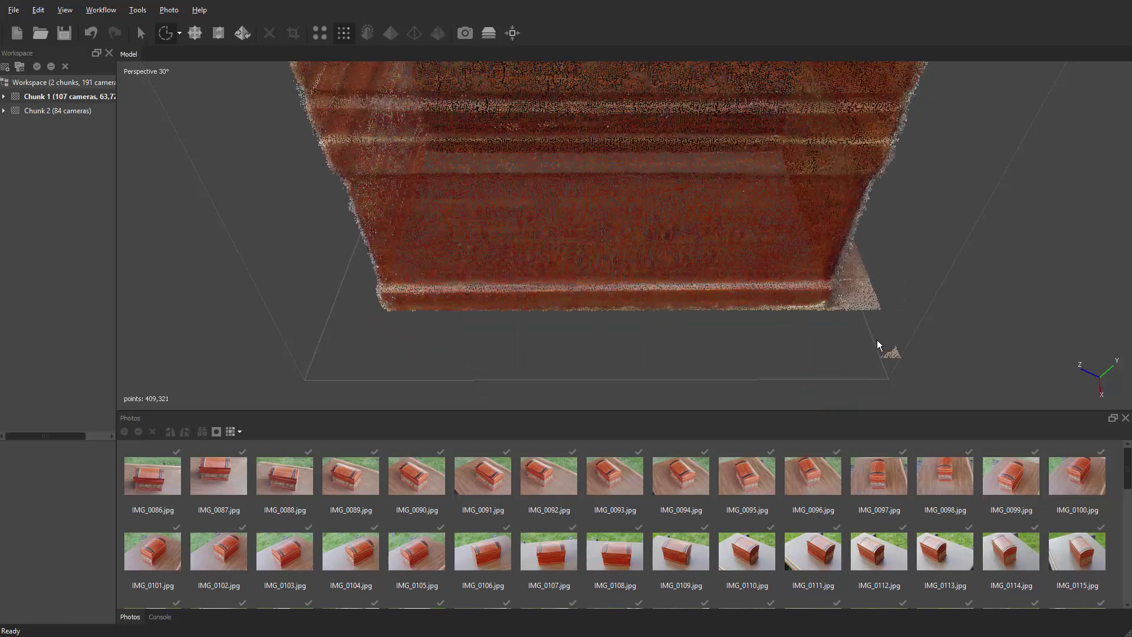
{"action": "mouse_move", "coordinate": [867, 370]}
{"action": "left_mouse_down"}
{"action": "mouse_move", "coordinate": [968, 349]}
{"action": "mouse_move", "coordinate": [935, 349]}
{"action": "left_mouse_up"}
{"action": "key", "text": "ctrl+z"}
{"action": "left_click", "coordinate": [380, 339]}
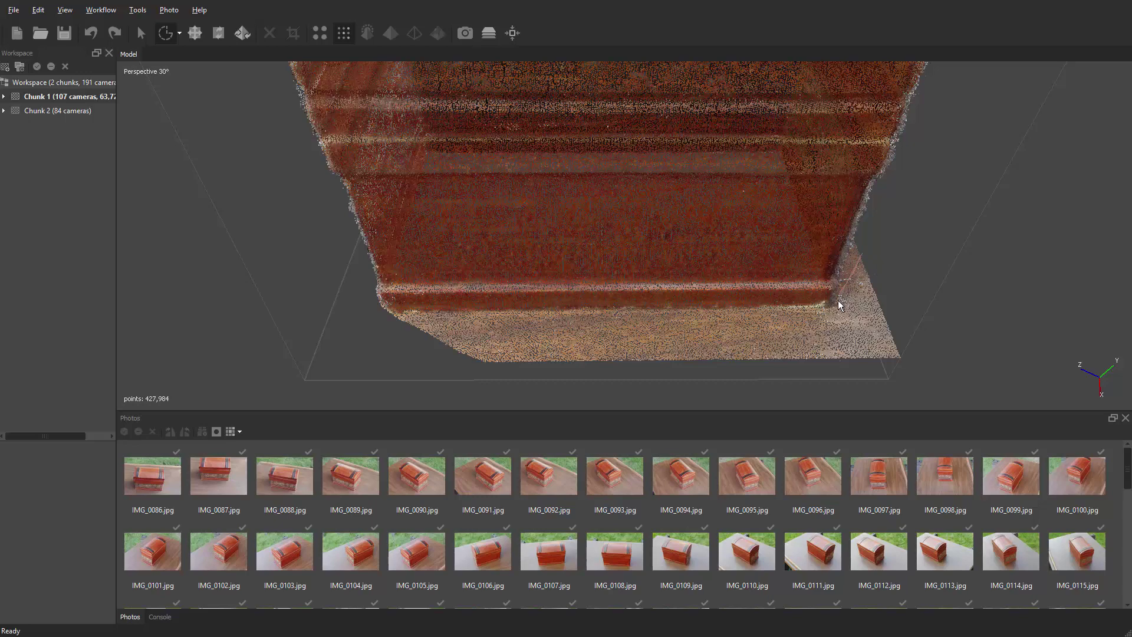
Select and delete the floor points to the right of the chest in two passes.
{"action": "mouse_move", "coordinate": [836, 313]}
{"action": "left_mouse_down"}
{"action": "mouse_move", "coordinate": [998, 353]}
{"action": "mouse_move", "coordinate": [942, 321]}
{"action": "left_mouse_up"}
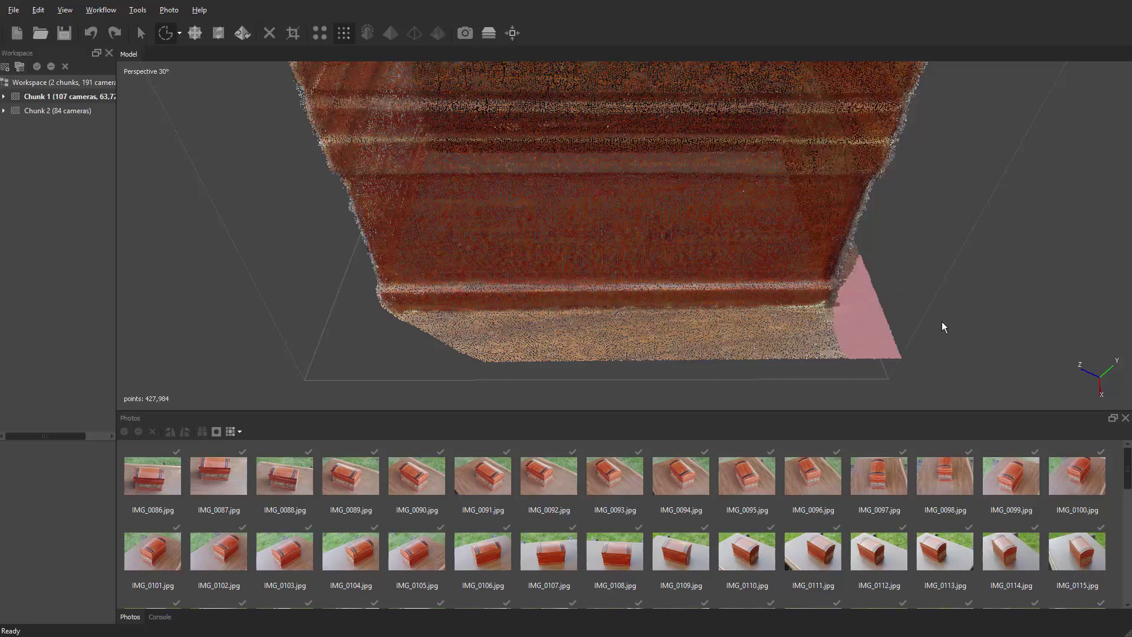
{"action": "left_click", "coordinate": [942, 322]}
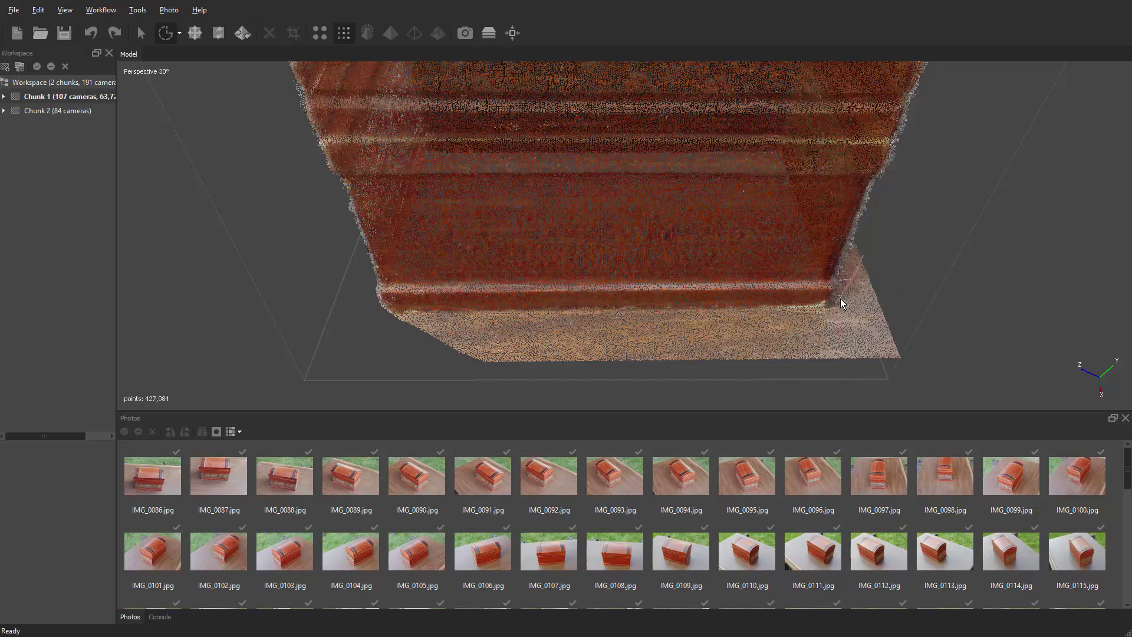
{"action": "mouse_move", "coordinate": [840, 303]}
{"action": "left_mouse_down"}
{"action": "mouse_move", "coordinate": [859, 346]}
{"action": "mouse_move", "coordinate": [1070, 329]}
{"action": "left_mouse_up"}
{"action": "key", "text": "Delete"}
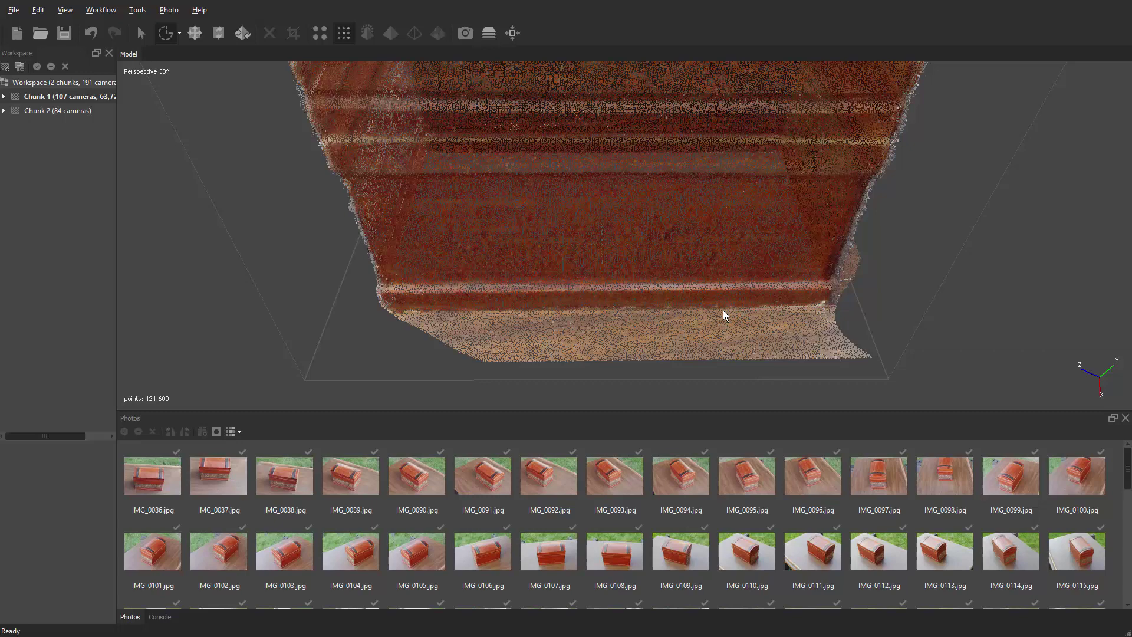
{"action": "mouse_move", "coordinate": [723, 310]}
{"action": "left_mouse_down"}
{"action": "mouse_move", "coordinate": [984, 415]}
{"action": "mouse_move", "coordinate": [1027, 383]}
{"action": "left_mouse_up"}
{"action": "key", "text": "Delete"}
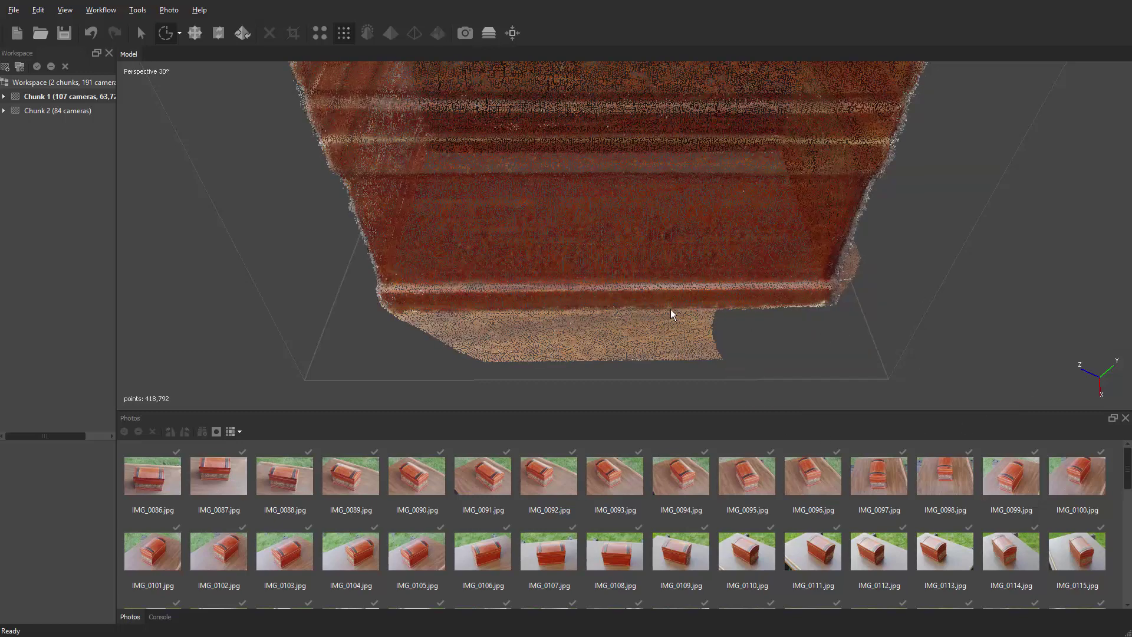
Delete the remaining floor patch below the chest in four lasso passes.
{"action": "mouse_move", "coordinate": [639, 310]}
{"action": "left_mouse_down"}
{"action": "mouse_move", "coordinate": [789, 405]}
{"action": "mouse_move", "coordinate": [776, 384]}
{"action": "left_mouse_up"}
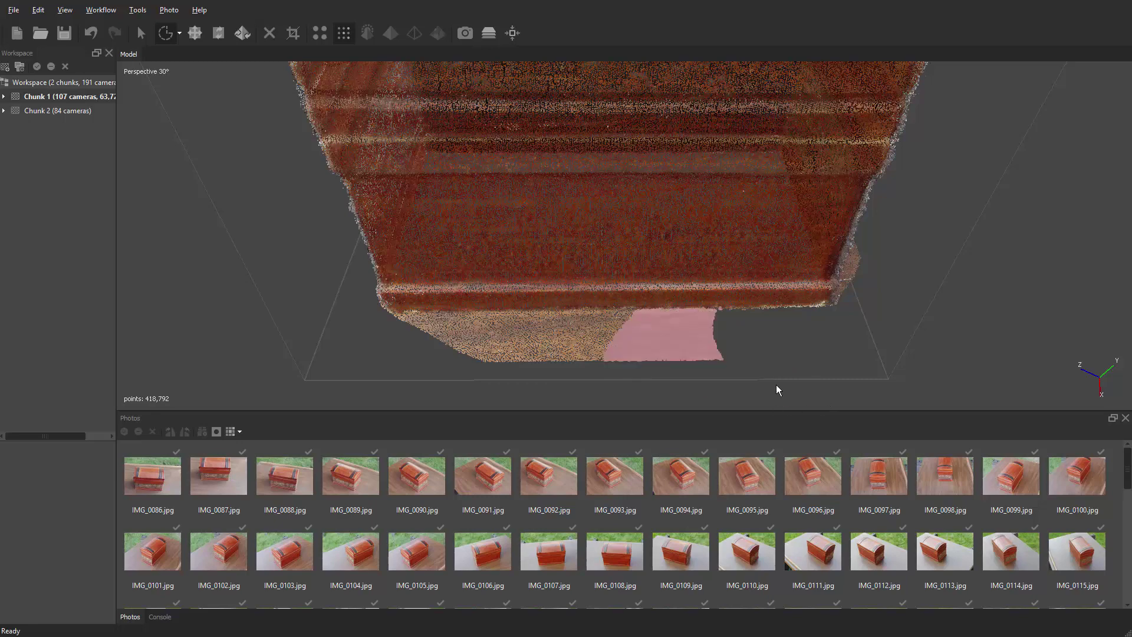
{"action": "key", "text": "Delete"}
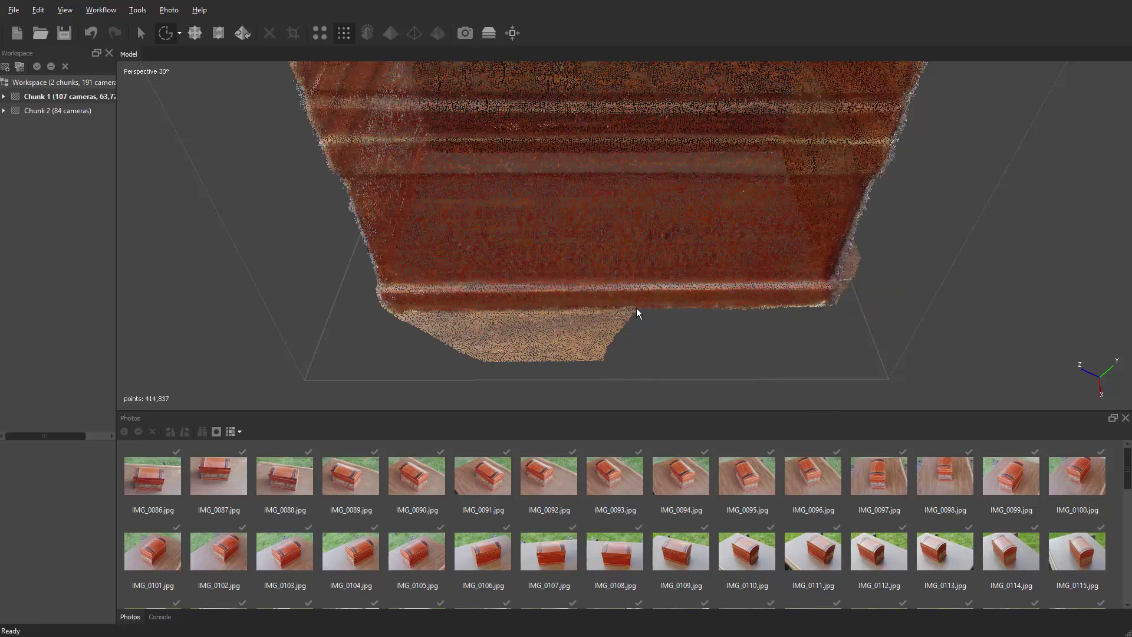
{"action": "mouse_move", "coordinate": [575, 310]}
{"action": "left_mouse_down"}
{"action": "mouse_move", "coordinate": [734, 406]}
{"action": "mouse_move", "coordinate": [725, 407]}
{"action": "left_mouse_up"}
{"action": "key", "text": "Delete"}
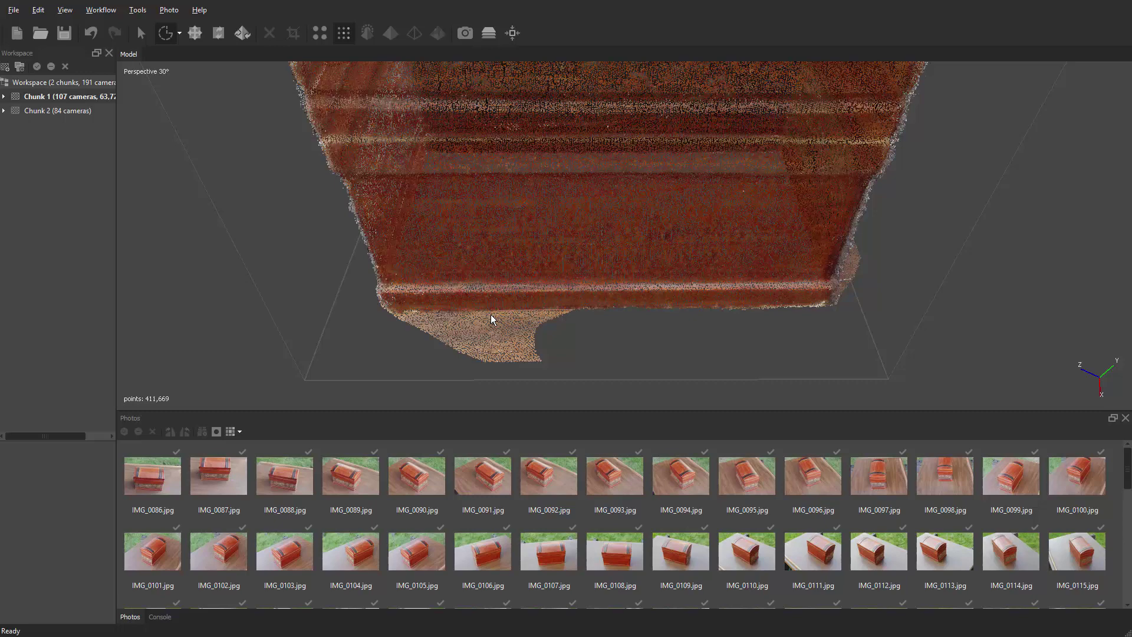
{"action": "left_click_drag", "start_coordinate": [490, 314], "coordinate": [607, 369]}
{"action": "key", "text": "Delete"}
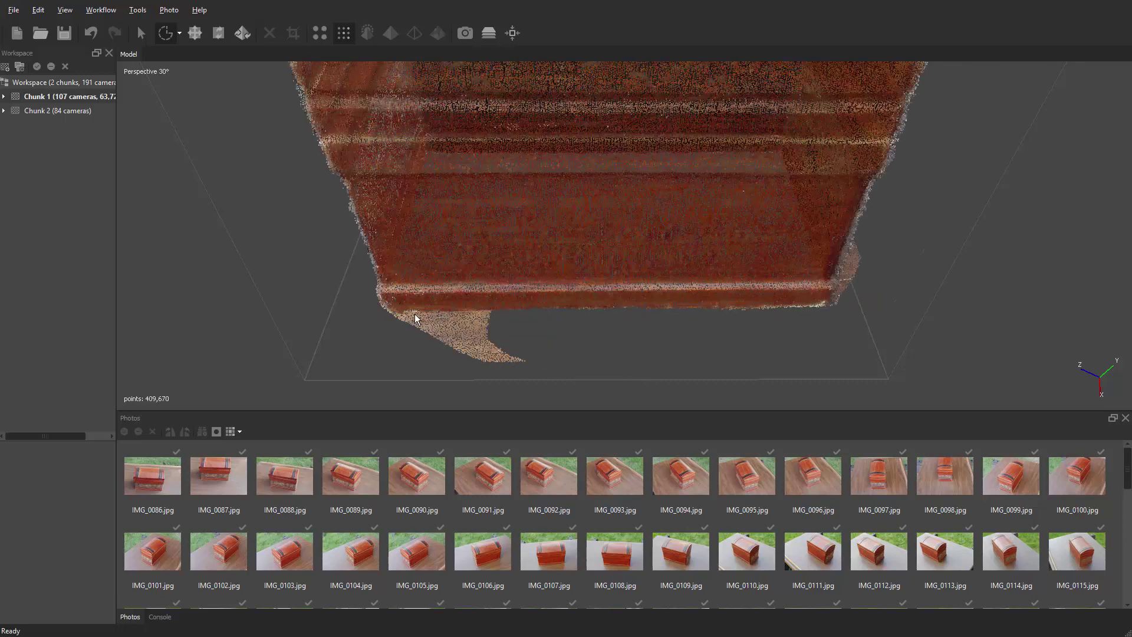
{"action": "left_click_drag", "start_coordinate": [384, 319], "coordinate": [645, 413]}
{"action": "key", "text": "Delete"}
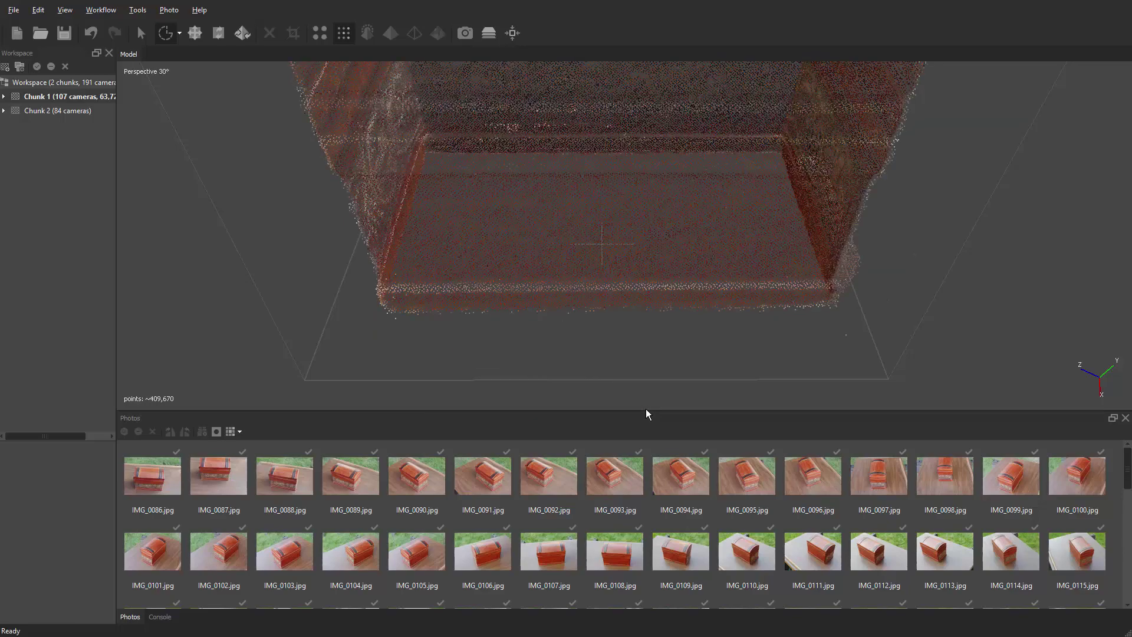
Orbit to the chest's bottom edge and delete the stray strip along it, reaching 398,295 points.
{"action": "key", "text": "v"}
{"action": "left_click_drag", "start_coordinate": [801, 330], "coordinate": [618, 245]}
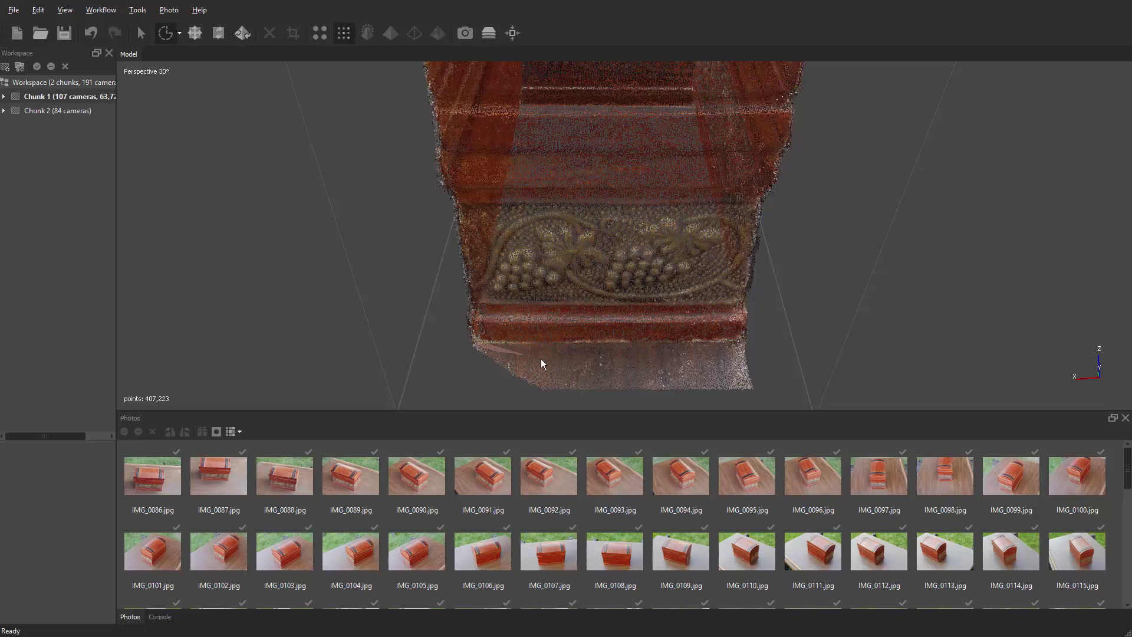
{"action": "mouse_move", "coordinate": [541, 362]}
{"action": "left_mouse_down"}
{"action": "mouse_move", "coordinate": [417, 404]}
{"action": "mouse_move", "coordinate": [593, 394]}
{"action": "left_mouse_up"}
{"action": "key", "text": "Delete"}
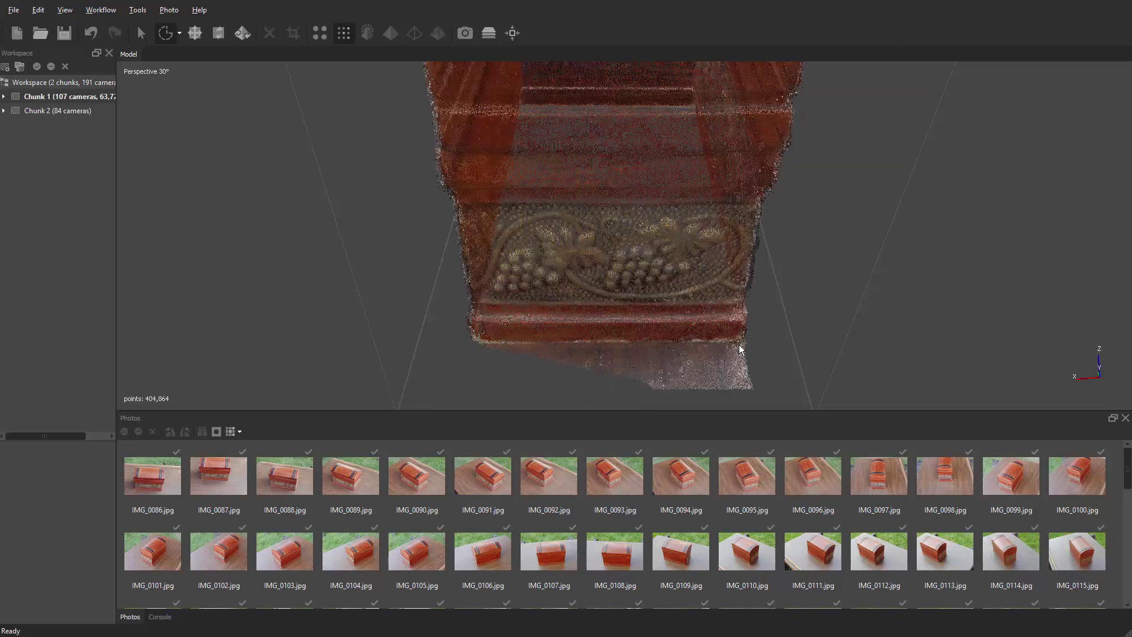
{"action": "mouse_move", "coordinate": [743, 338]}
{"action": "left_mouse_down"}
{"action": "mouse_move", "coordinate": [570, 376]}
{"action": "mouse_move", "coordinate": [809, 453]}
{"action": "mouse_move", "coordinate": [945, 387]}
{"action": "left_mouse_up"}
{"action": "key", "text": "Delete"}
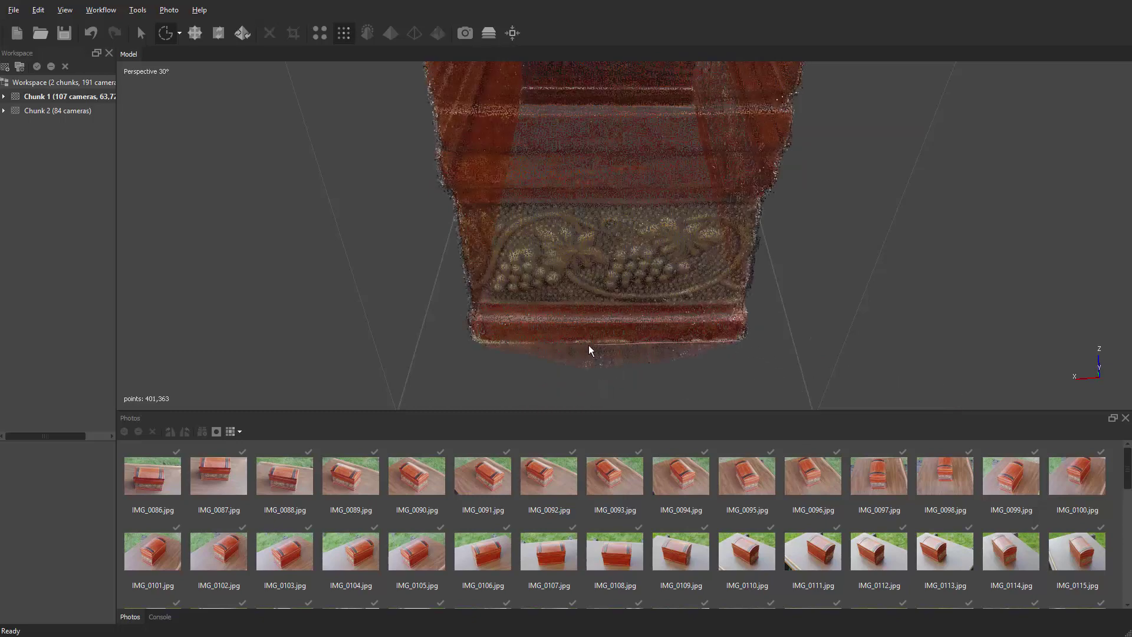
{"action": "mouse_move", "coordinate": [588, 350]}
{"action": "left_mouse_down"}
{"action": "mouse_move", "coordinate": [577, 416]}
{"action": "mouse_move", "coordinate": [880, 401]}
{"action": "left_mouse_up"}
{"action": "key", "text": "Delete"}
{"action": "mouse_move", "coordinate": [444, 352]}
{"action": "left_mouse_down"}
{"action": "mouse_move", "coordinate": [631, 354]}
{"action": "mouse_move", "coordinate": [587, 345]}
{"action": "left_mouse_up"}
{"action": "key", "text": "Delete"}
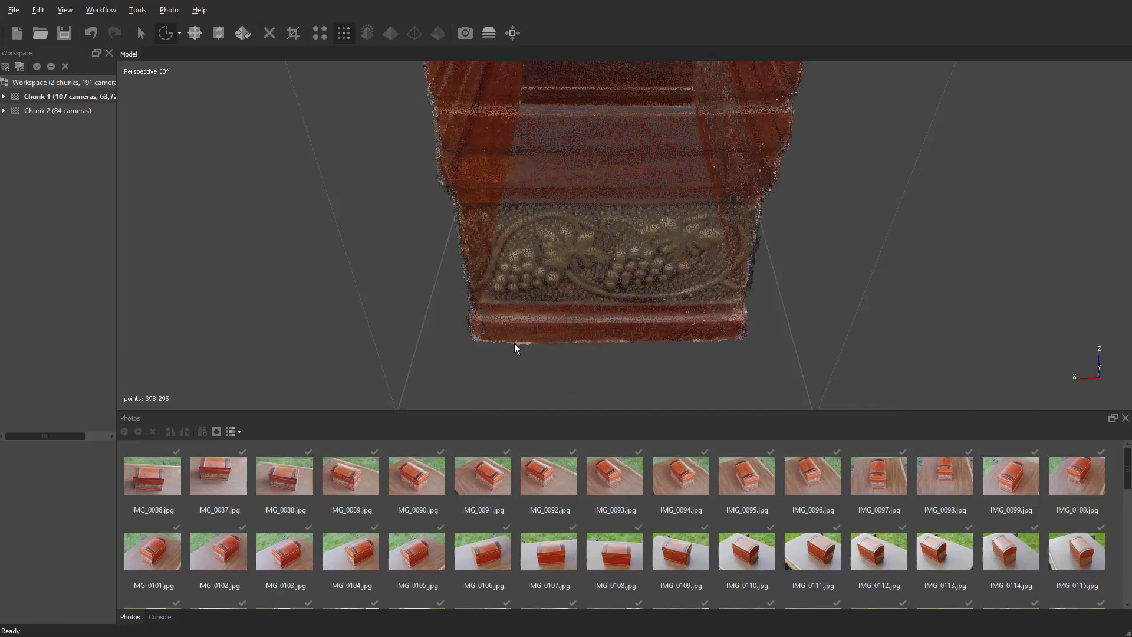
Zoom out and orbit the cleaned cloud, viewing the underside, embossed side, domed lid and carved front.
{"action": "scroll", "coordinate": [826, 330], "scroll_direction": "down", "scroll_amount": 5}
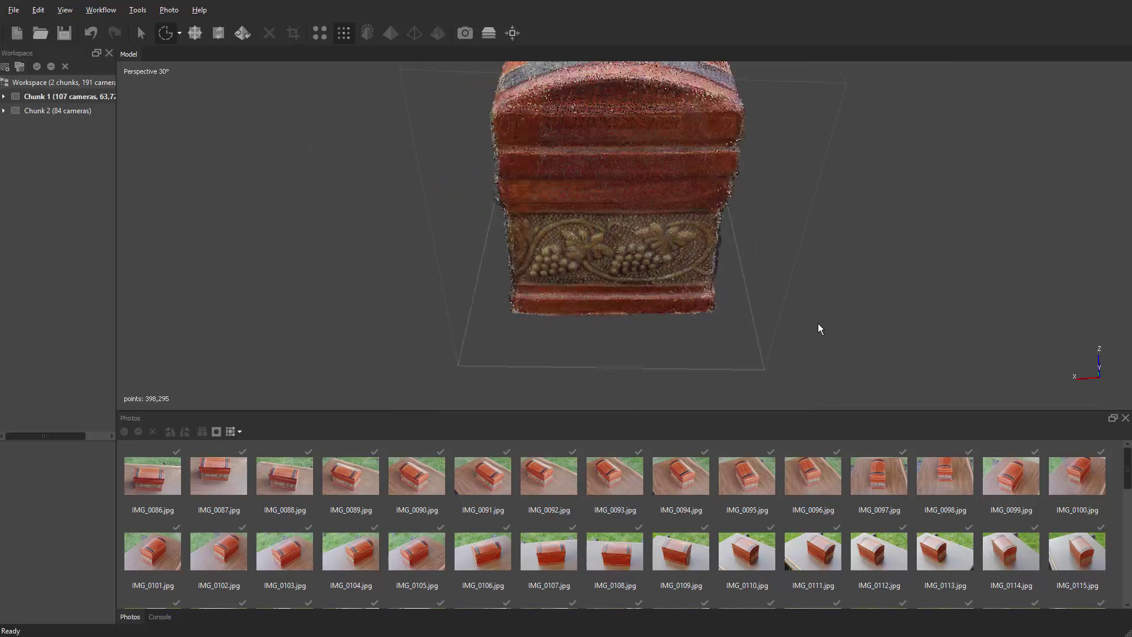
{"action": "mouse_move", "coordinate": [737, 308]}
{"action": "left_mouse_down"}
{"action": "mouse_move", "coordinate": [864, 254]}
{"action": "mouse_move", "coordinate": [830, 255]}
{"action": "left_mouse_up"}
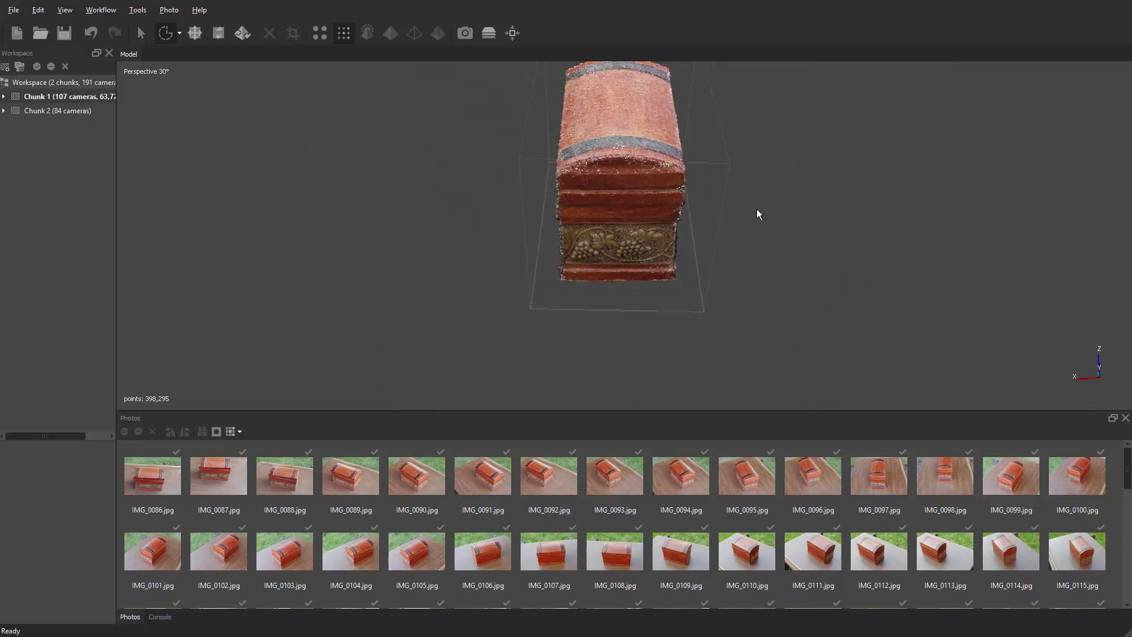
{"action": "key", "text": "v"}
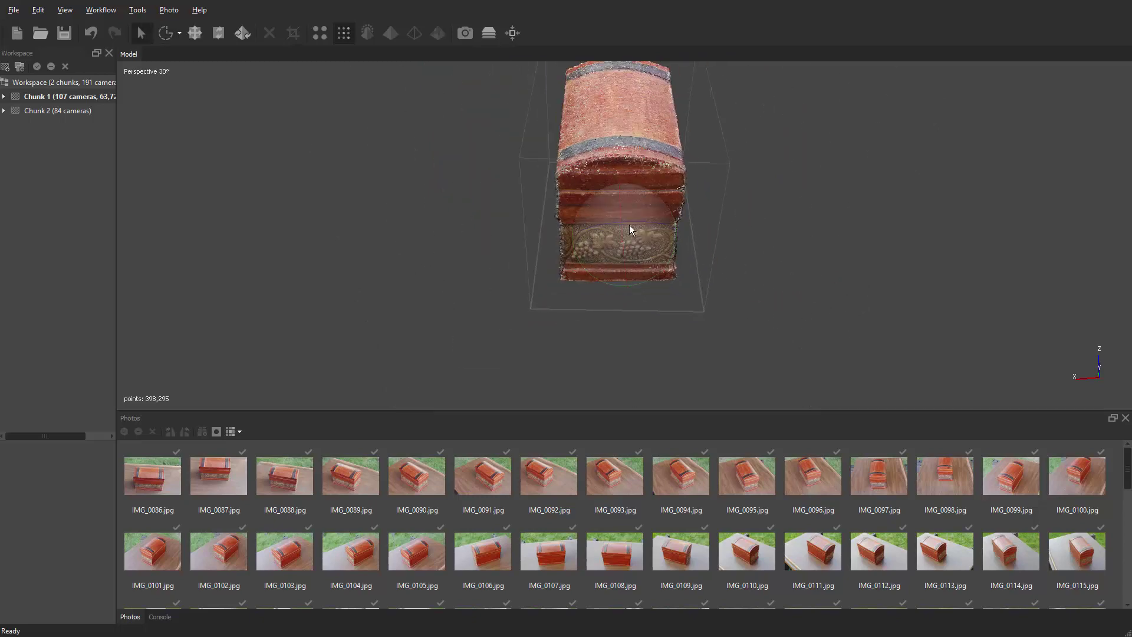
{"action": "left_click_drag", "start_coordinate": [630, 228], "coordinate": [635, 161]}
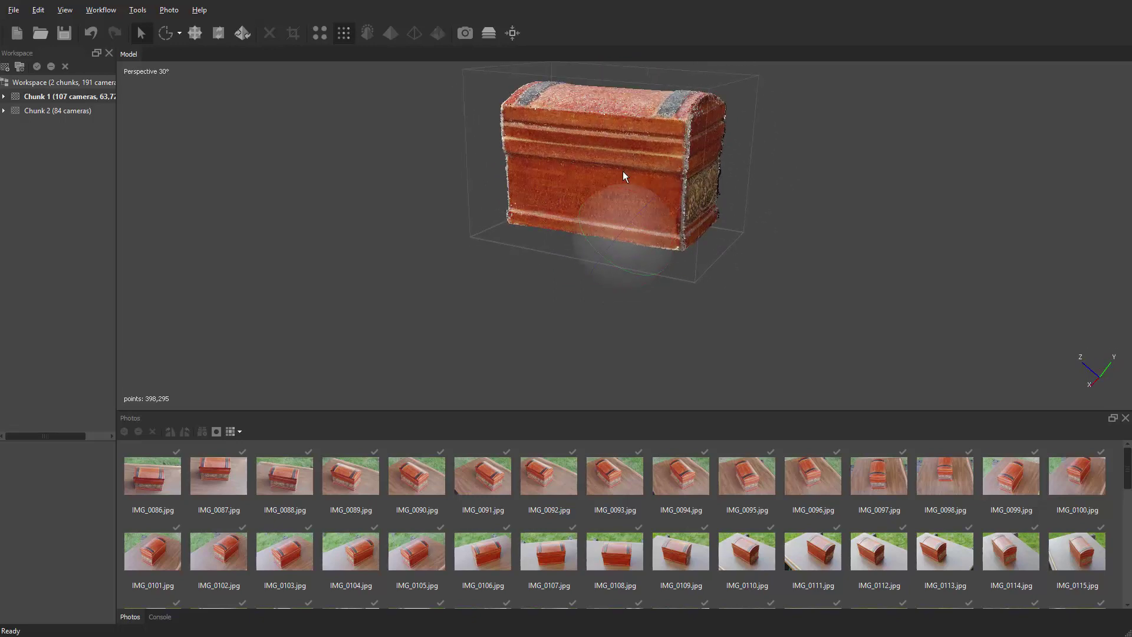
{"action": "right_click_drag", "start_coordinate": [624, 175], "coordinate": [576, 258]}
{"action": "scroll", "coordinate": [703, 256], "scroll_direction": "up", "scroll_amount": 5}
{"action": "left_click_drag", "start_coordinate": [703, 256], "coordinate": [877, 133]}
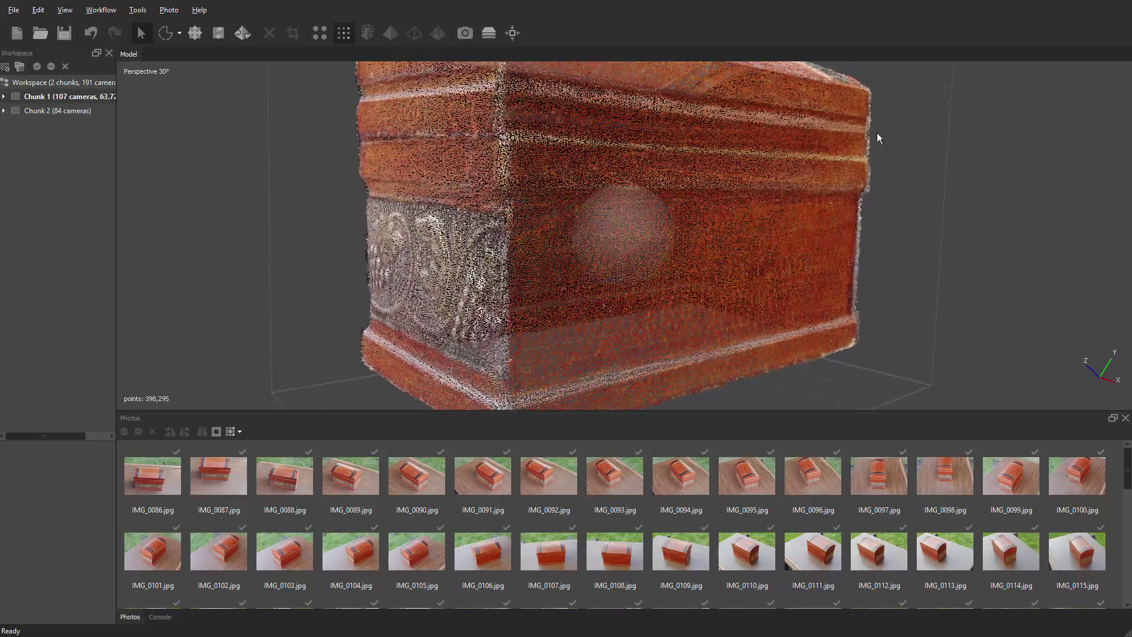
{"action": "left_click_drag", "start_coordinate": [864, 231], "coordinate": [727, 222]}
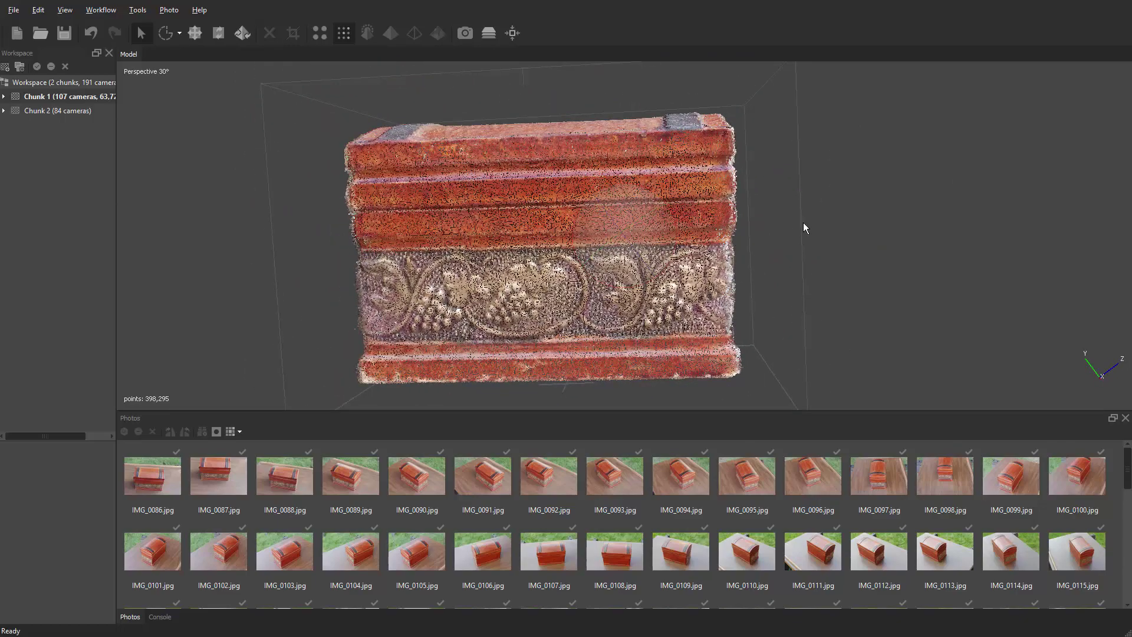
{"action": "left_click_drag", "start_coordinate": [803, 227], "coordinate": [658, 142]}
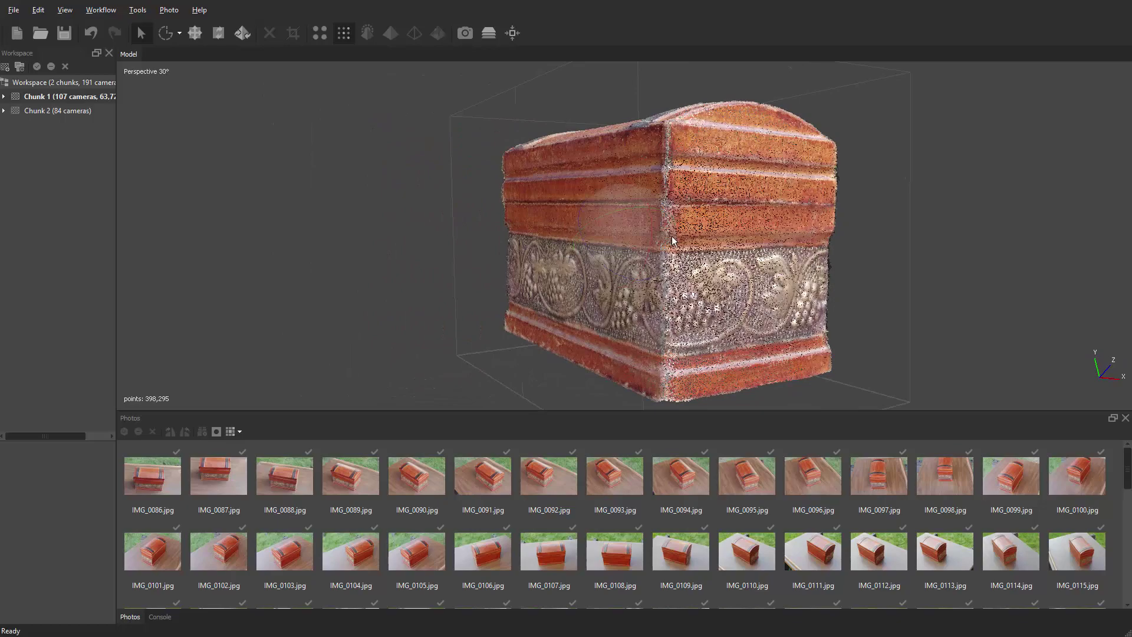
{"action": "left_click_drag", "start_coordinate": [925, 213], "coordinate": [506, 161]}
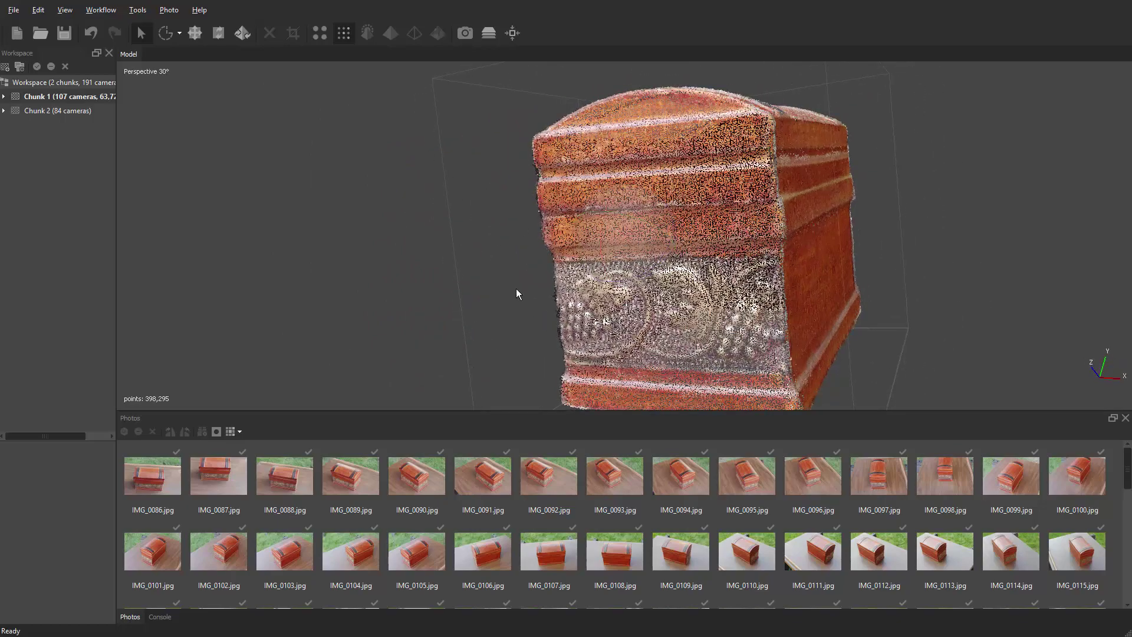
{"action": "left_click_drag", "start_coordinate": [517, 289], "coordinate": [661, 195]}
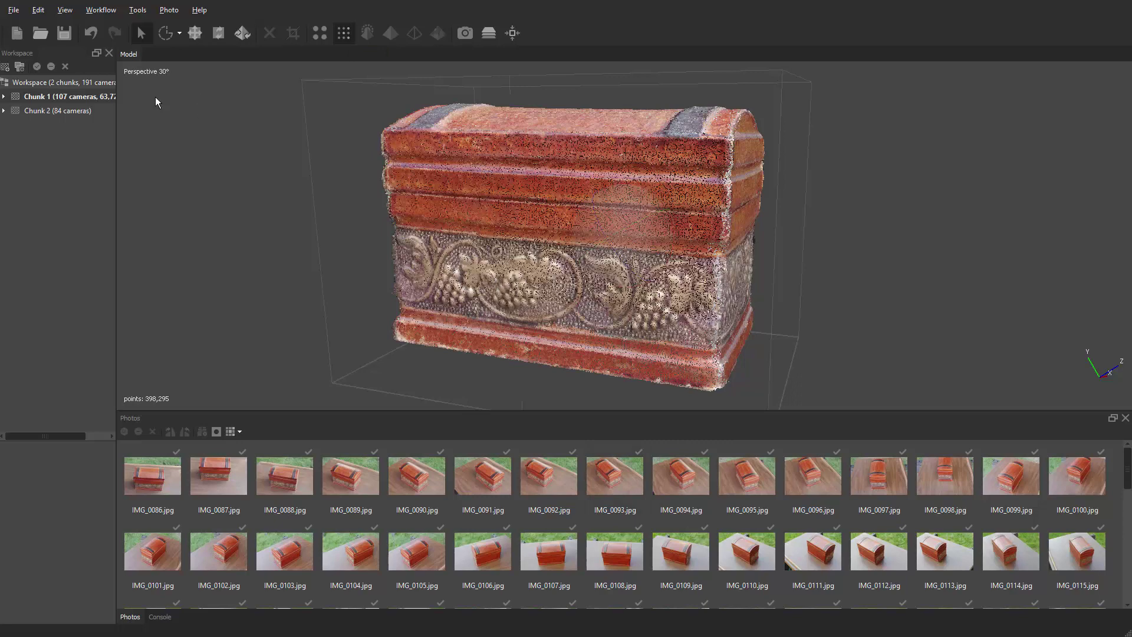
Build a mesh from the 398,295-point dense cloud with a Custom face count of 2,000,000.
{"action": "left_click", "coordinate": [99, 10]}
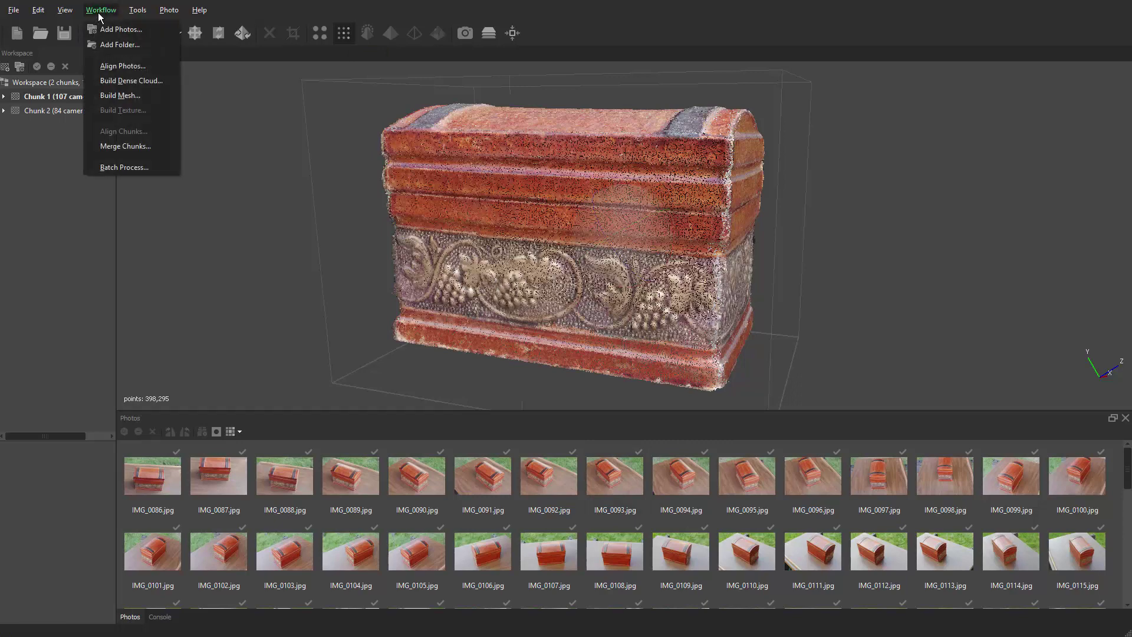
{"action": "left_click", "coordinate": [115, 100]}
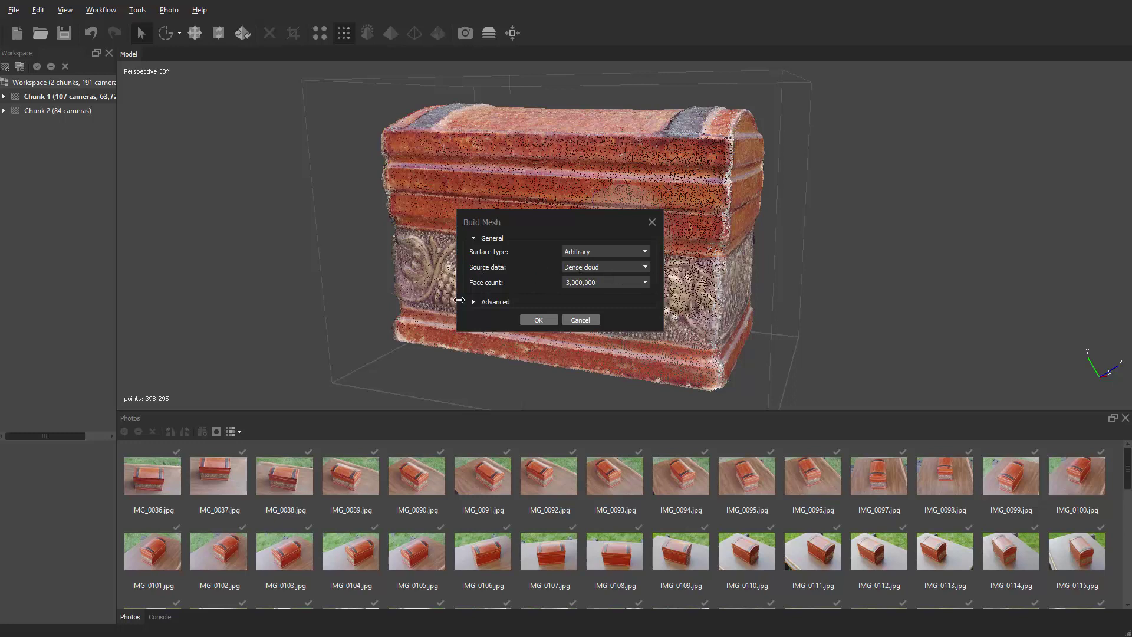
{"action": "left_click", "coordinate": [645, 283]}
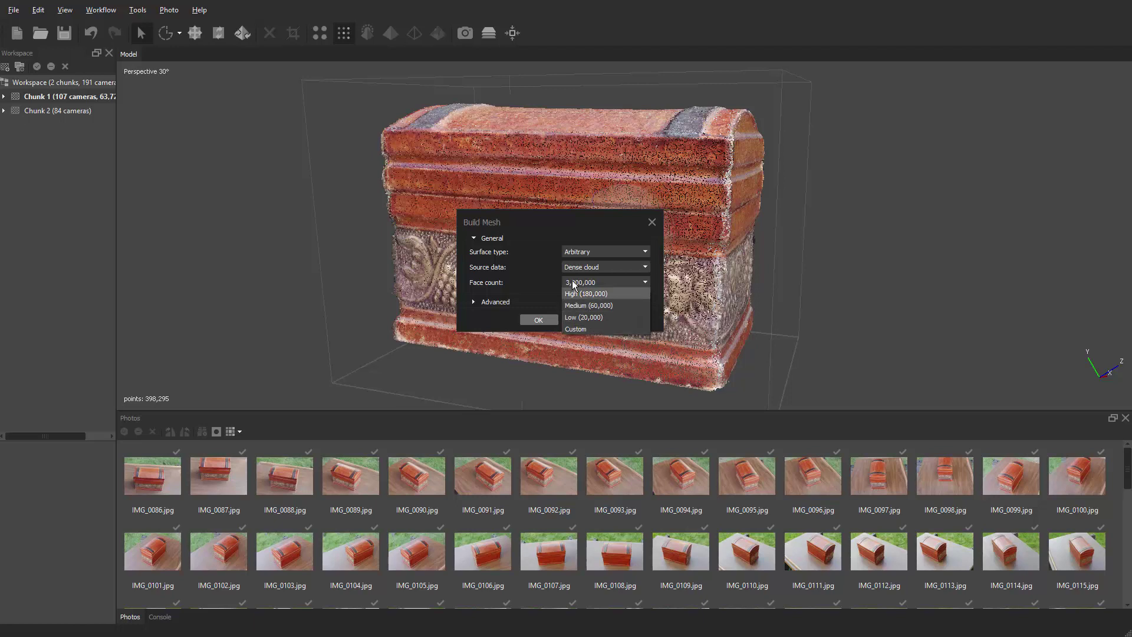
{"action": "left_click", "coordinate": [578, 329]}
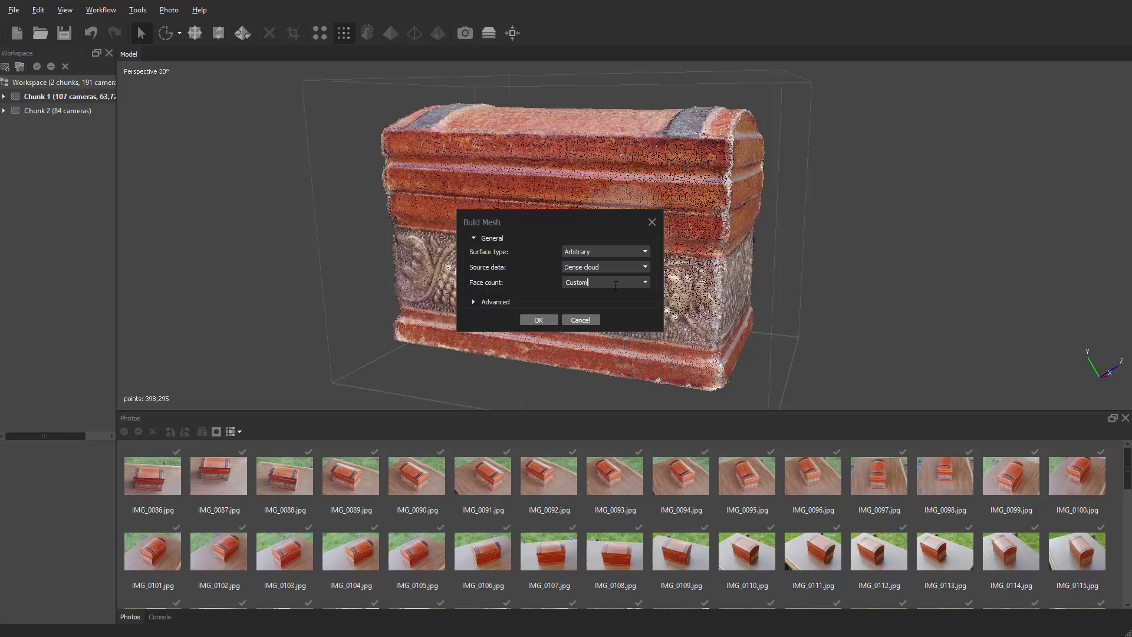
{"action": "key", "text": "BackSpace"}
{"action": "key", "text": "BackSpace"}
{"action": "key", "text": "BackSpace"}
{"action": "key", "text": "BackSpace"}
{"action": "key", "text": "BackSpace"}
{"action": "type", "text": "2,000,000"}
{"action": "left_click", "coordinate": [476, 302]}
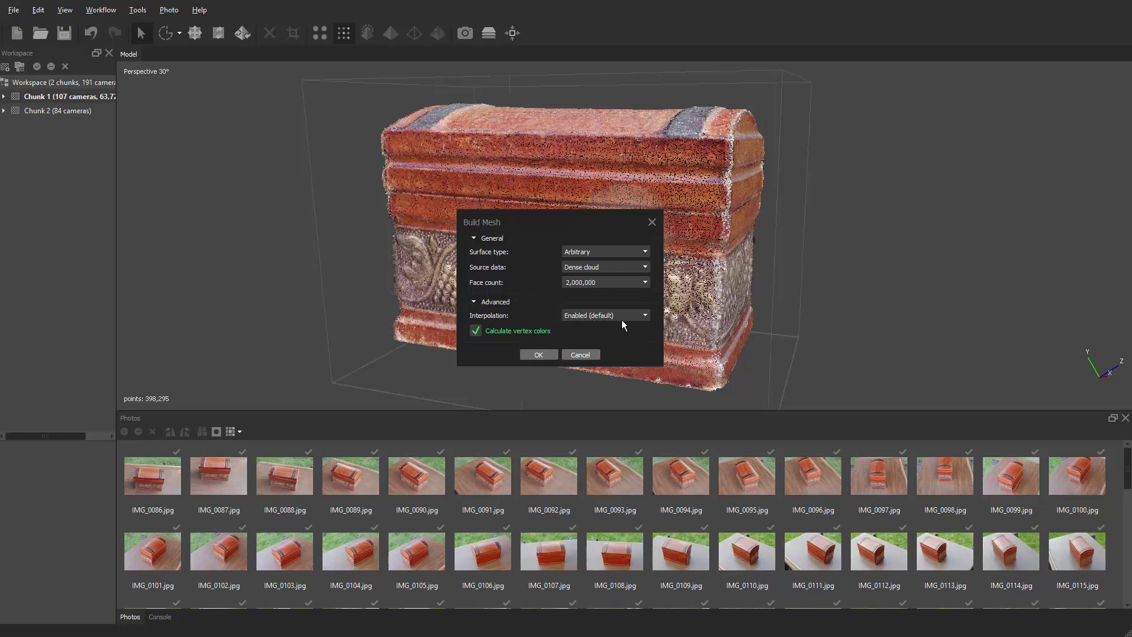
{"action": "left_click", "coordinate": [539, 354]}
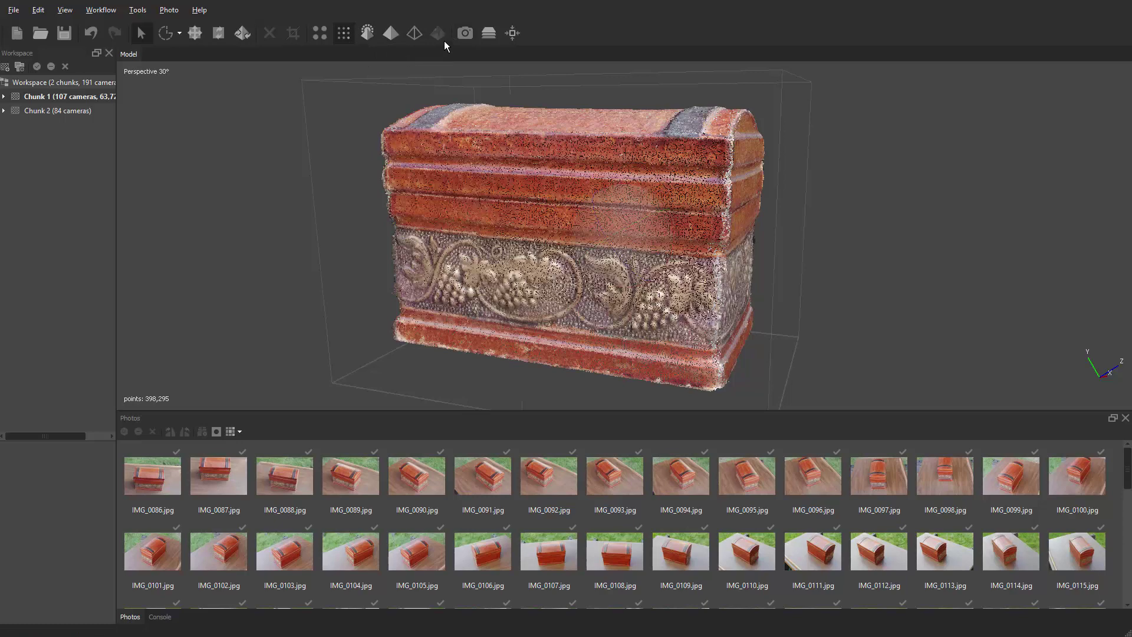
Show the mesh and inspect it in solid shading and wireframe, zooming in and out.
{"action": "left_click", "coordinate": [363, 37]}
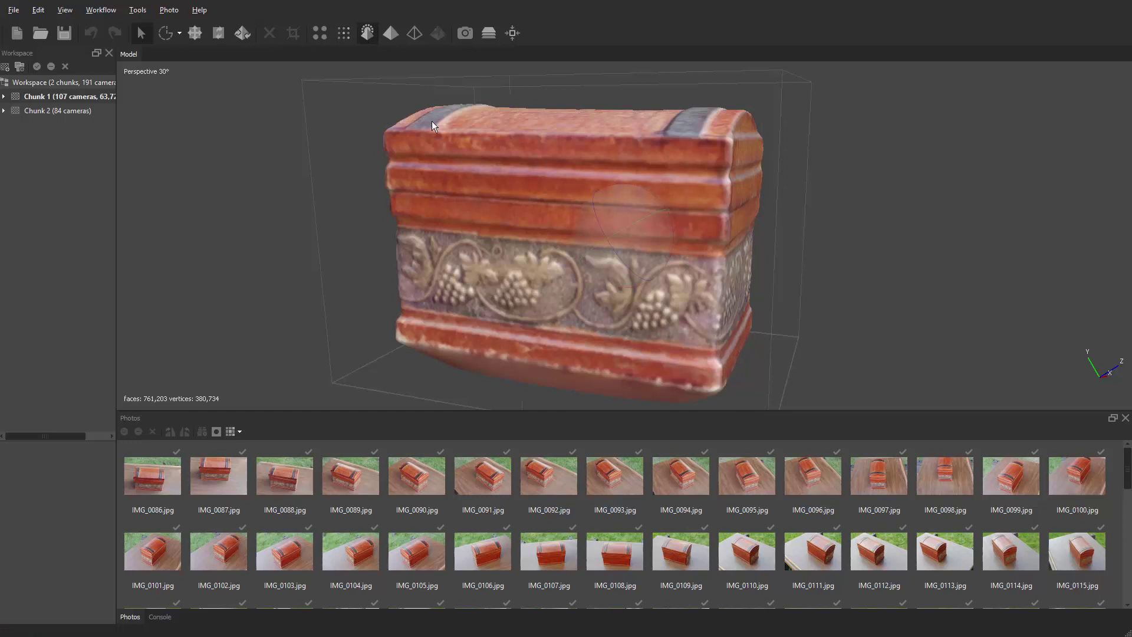
{"action": "left_click", "coordinate": [394, 39]}
{"action": "scroll", "coordinate": [629, 265], "scroll_direction": "up", "scroll_amount": 5}
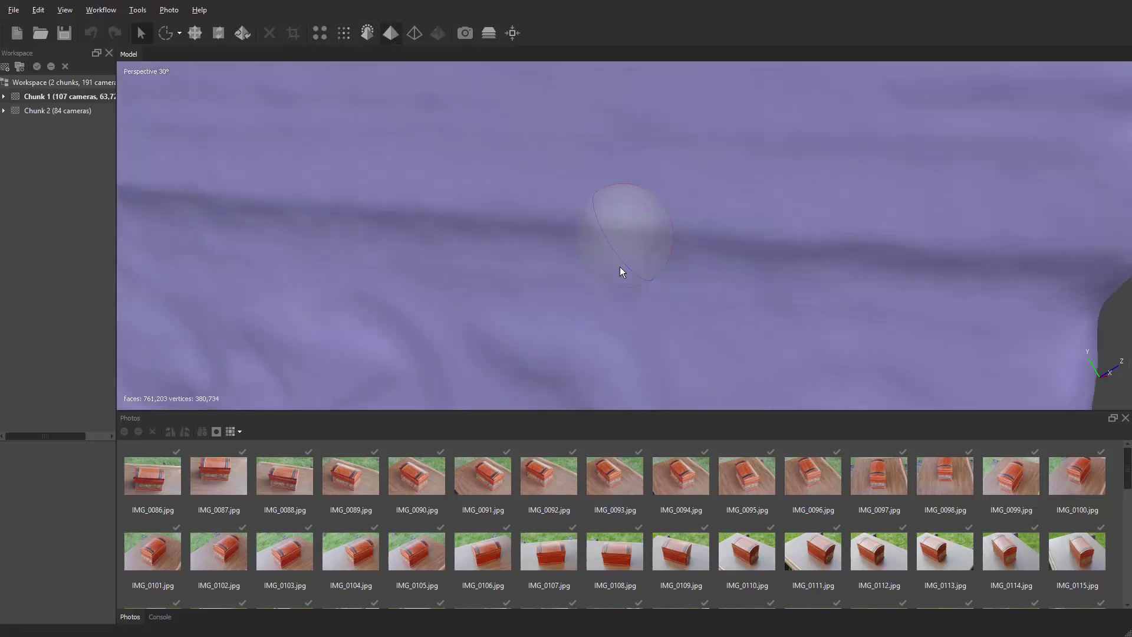
{"action": "scroll", "coordinate": [621, 271], "scroll_direction": "up", "scroll_amount": 5}
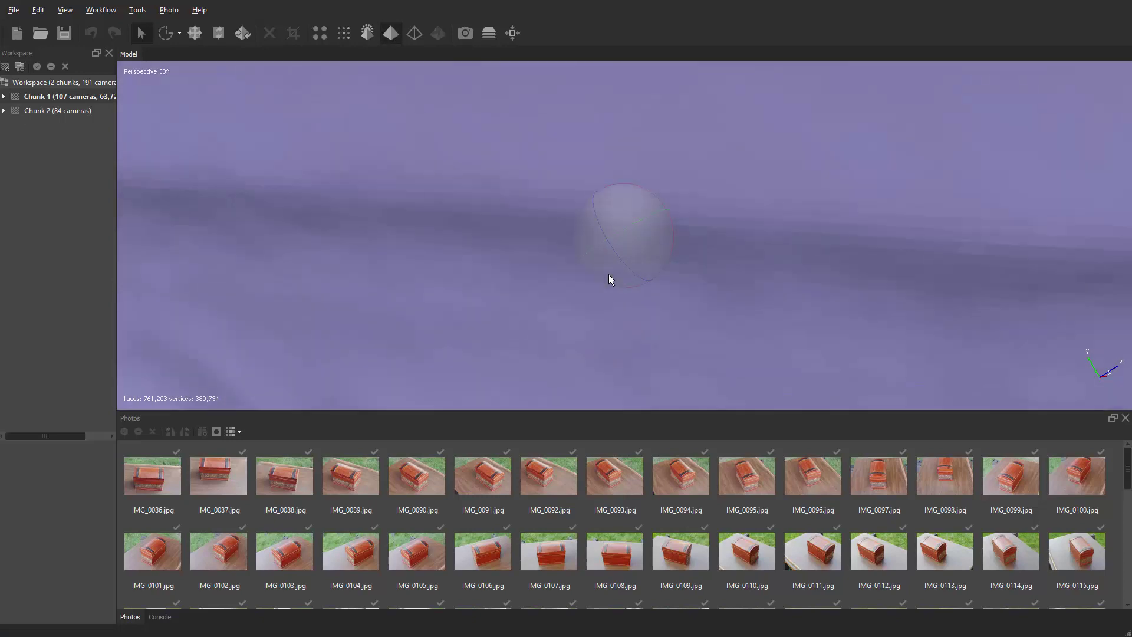
{"action": "left_click", "coordinate": [415, 33]}
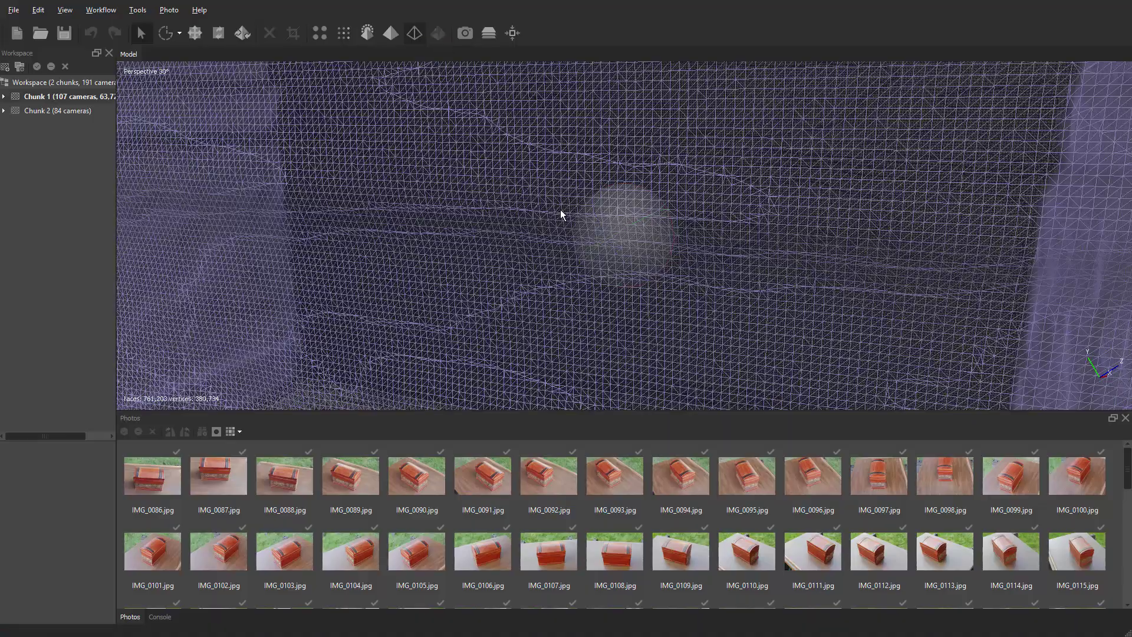
{"action": "scroll", "coordinate": [562, 215], "scroll_direction": "down", "scroll_amount": 8}
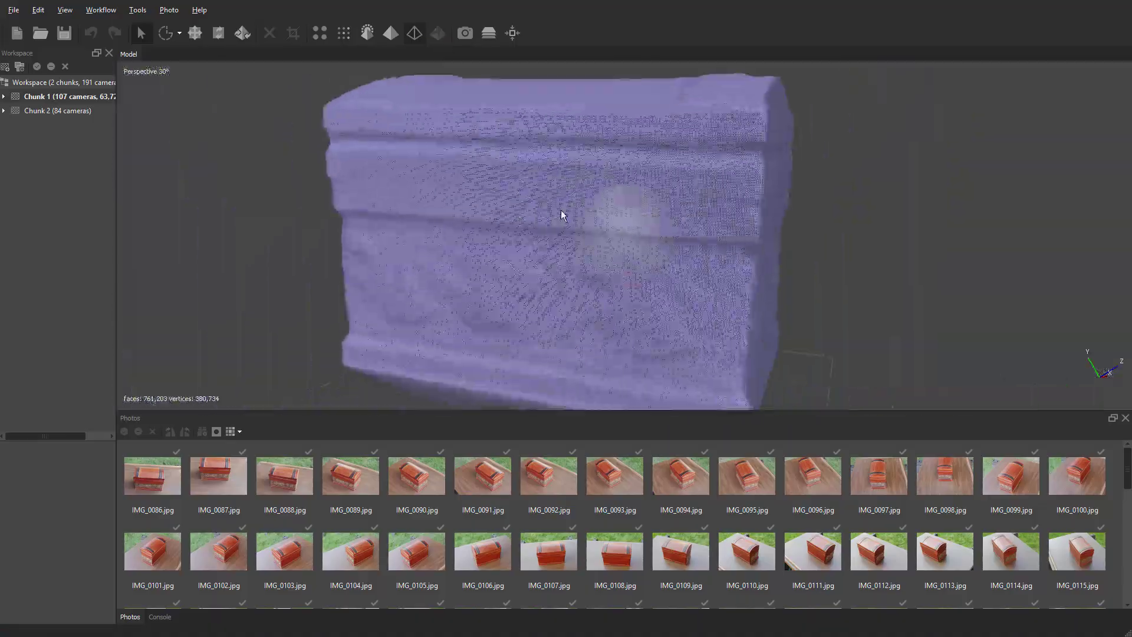
{"action": "scroll", "coordinate": [561, 212], "scroll_direction": "up", "scroll_amount": 8}
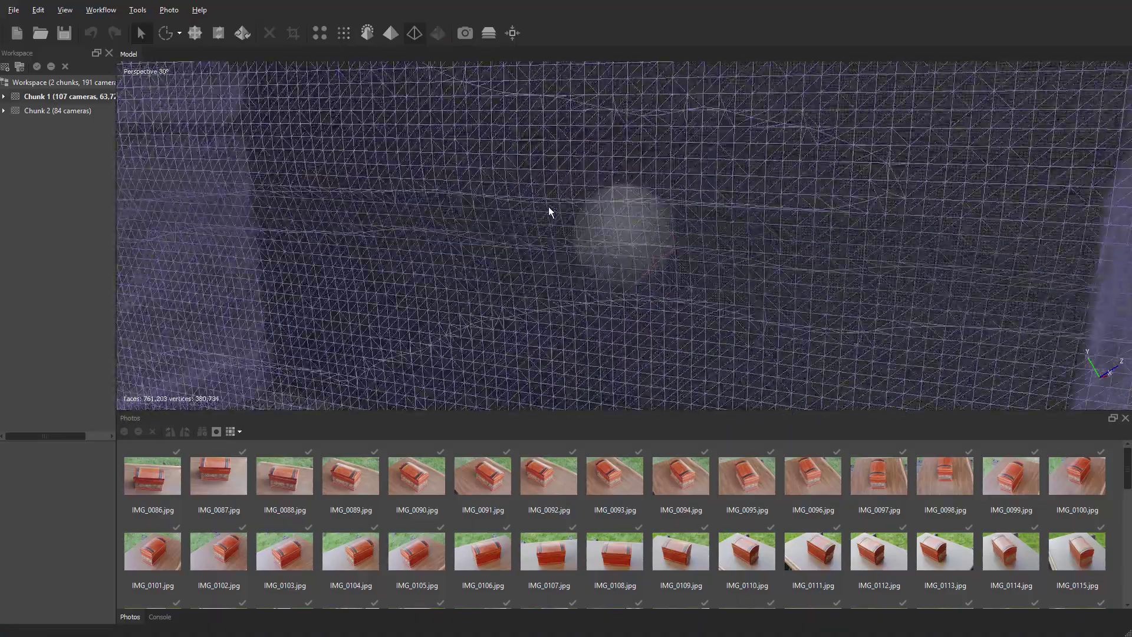
{"action": "scroll", "coordinate": [548, 210], "scroll_direction": "down", "scroll_amount": 2}
{"action": "scroll", "coordinate": [559, 214], "scroll_direction": "down", "scroll_amount": 8}
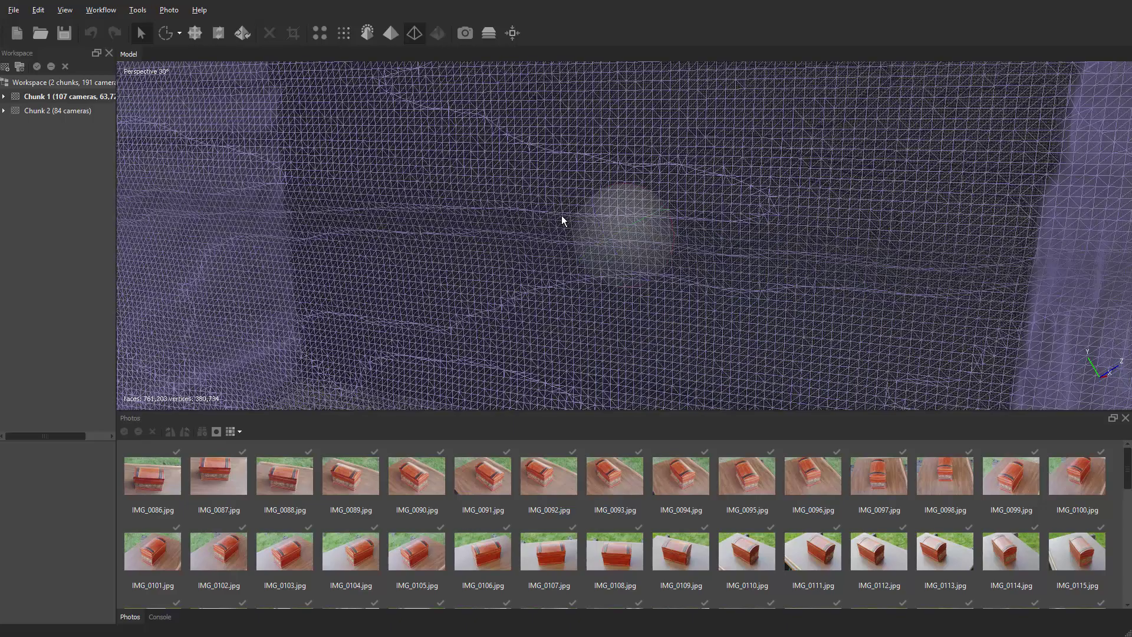
{"action": "scroll", "coordinate": [552, 213], "scroll_direction": "down", "scroll_amount": 2}
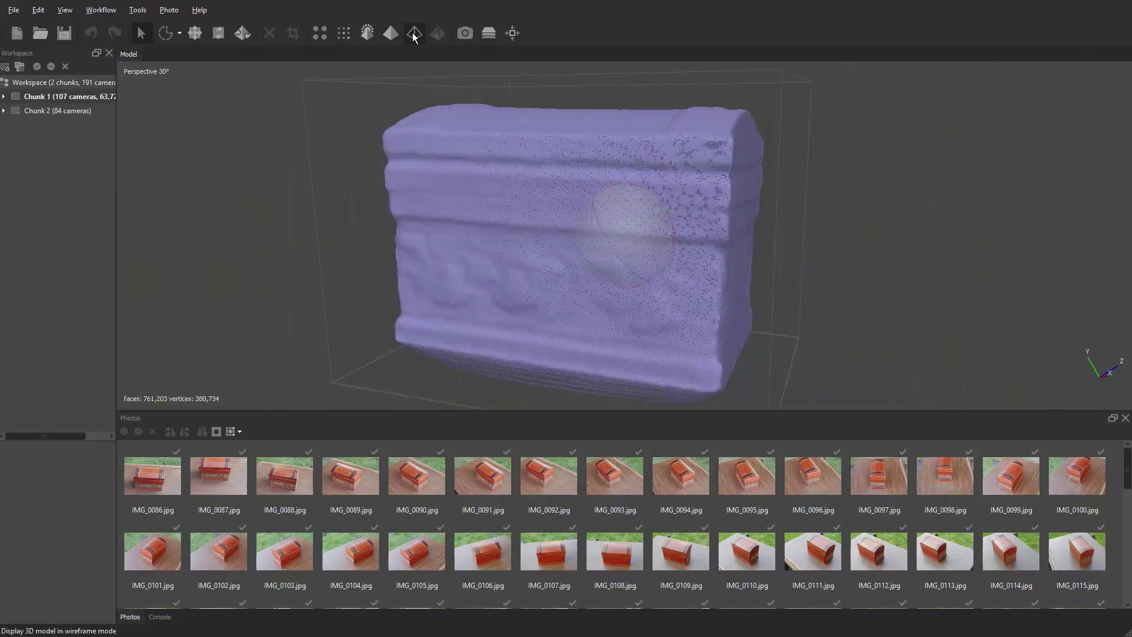
Return to solid shading, then display the 761,203-face mesh with its photo texture.
{"action": "left_click", "coordinate": [390, 35]}
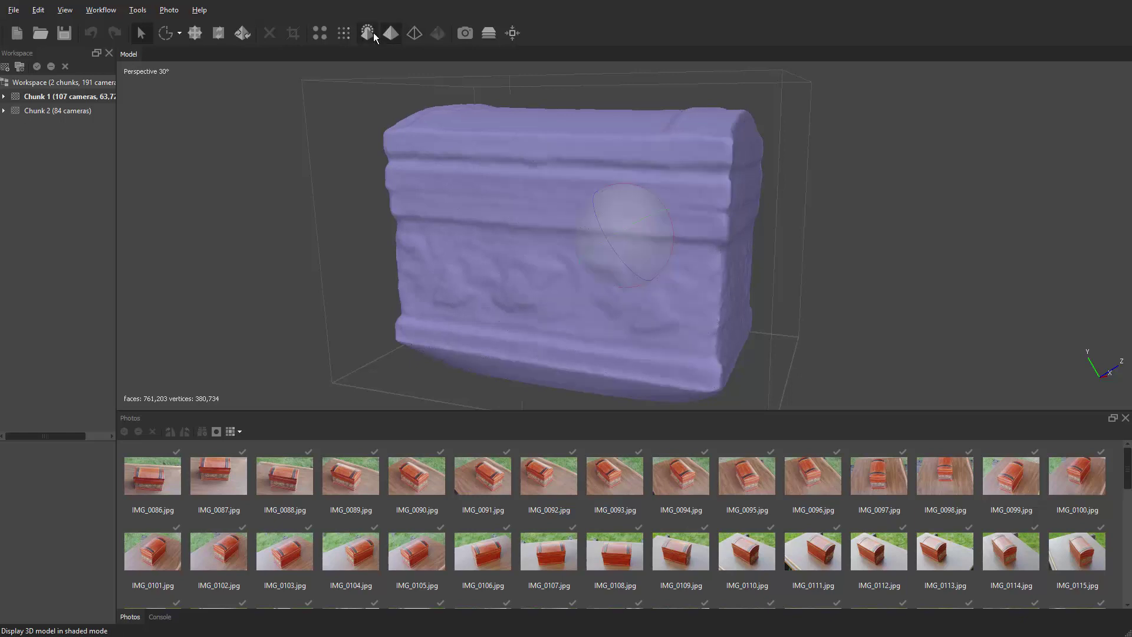
{"action": "left_click", "coordinate": [365, 33]}
{"action": "scroll", "coordinate": [582, 233], "scroll_direction": "up", "scroll_amount": 3}
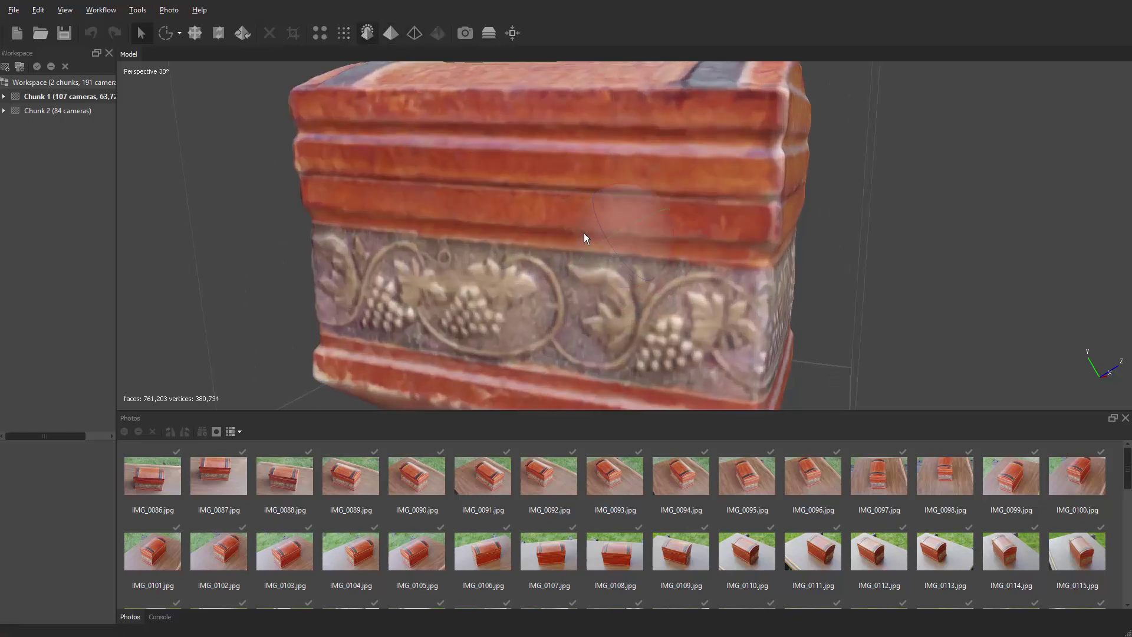
{"action": "scroll", "coordinate": [583, 235], "scroll_direction": "up", "scroll_amount": 1}
{"action": "scroll", "coordinate": [575, 241], "scroll_direction": "down", "scroll_amount": 3}
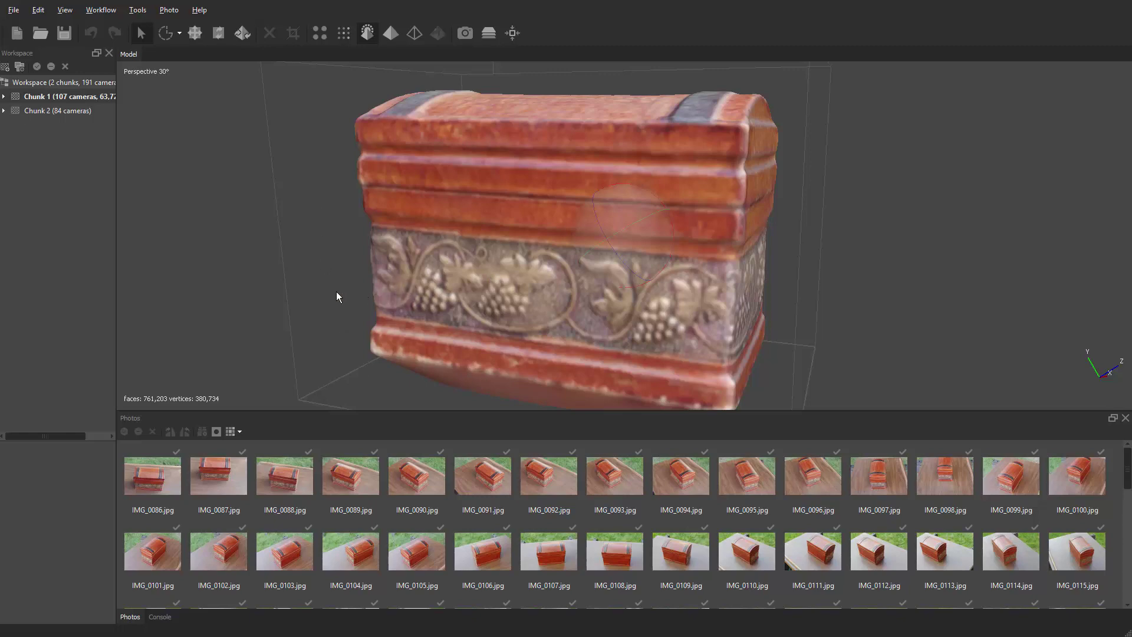
Orbit and zoom to the chest's base and switch to Free-Form Selection.
{"action": "left_click_drag", "start_coordinate": [336, 292], "coordinate": [504, 196]}
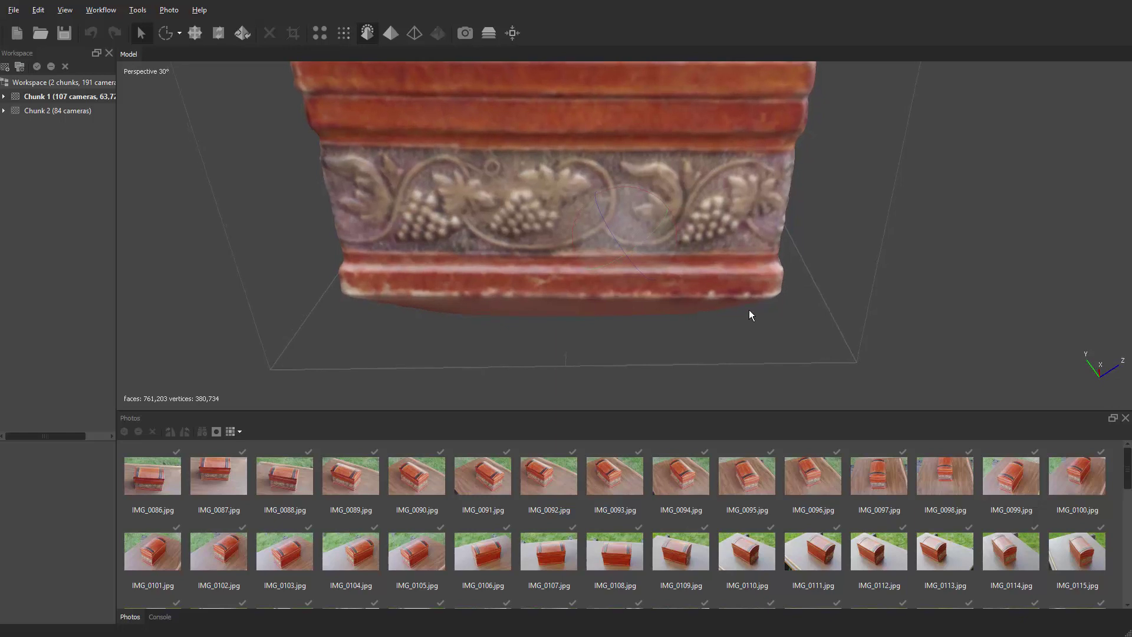
{"action": "scroll", "coordinate": [740, 342], "scroll_direction": "up", "scroll_amount": 2}
{"action": "scroll", "coordinate": [667, 289], "scroll_direction": "up", "scroll_amount": 2}
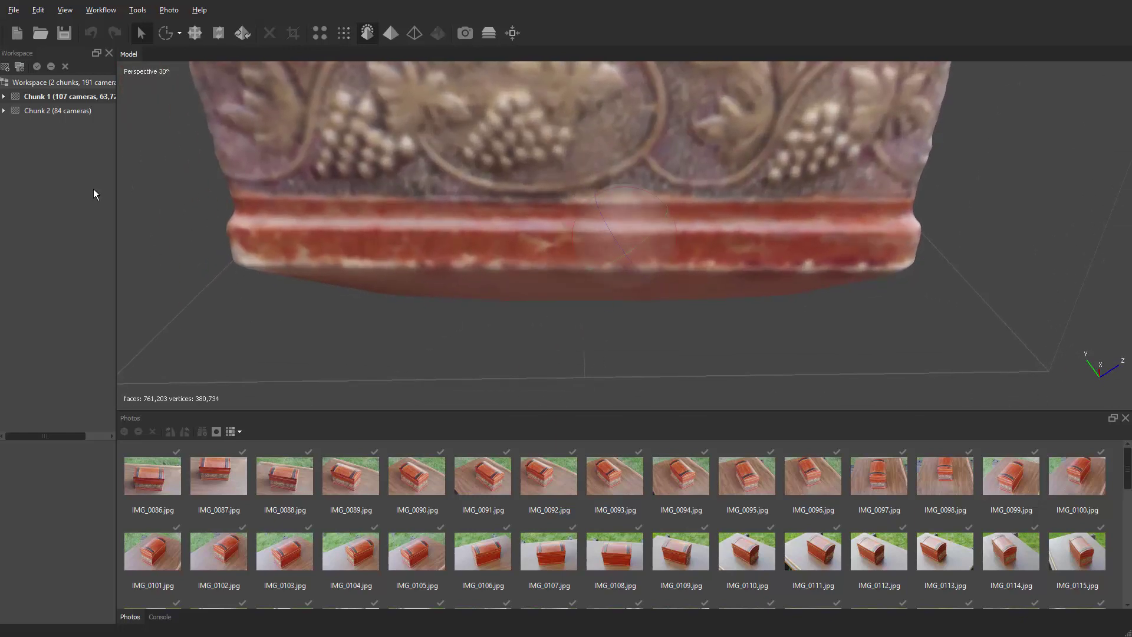
{"action": "left_click", "coordinate": [166, 34]}
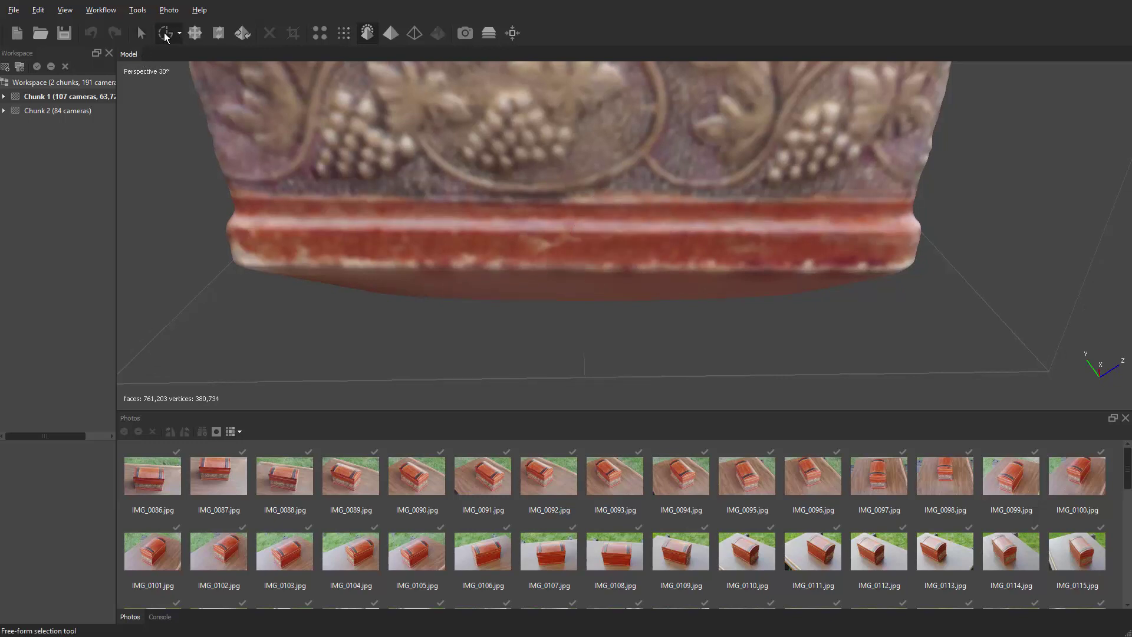
{"action": "left_click", "coordinate": [180, 34]}
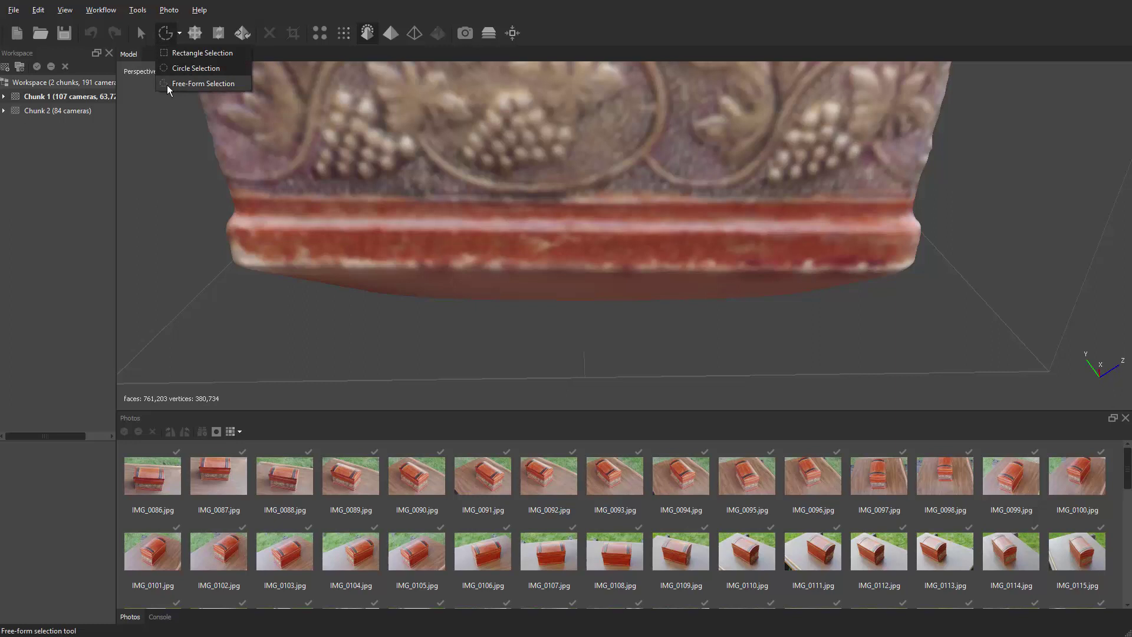
{"action": "left_click", "coordinate": [178, 45]}
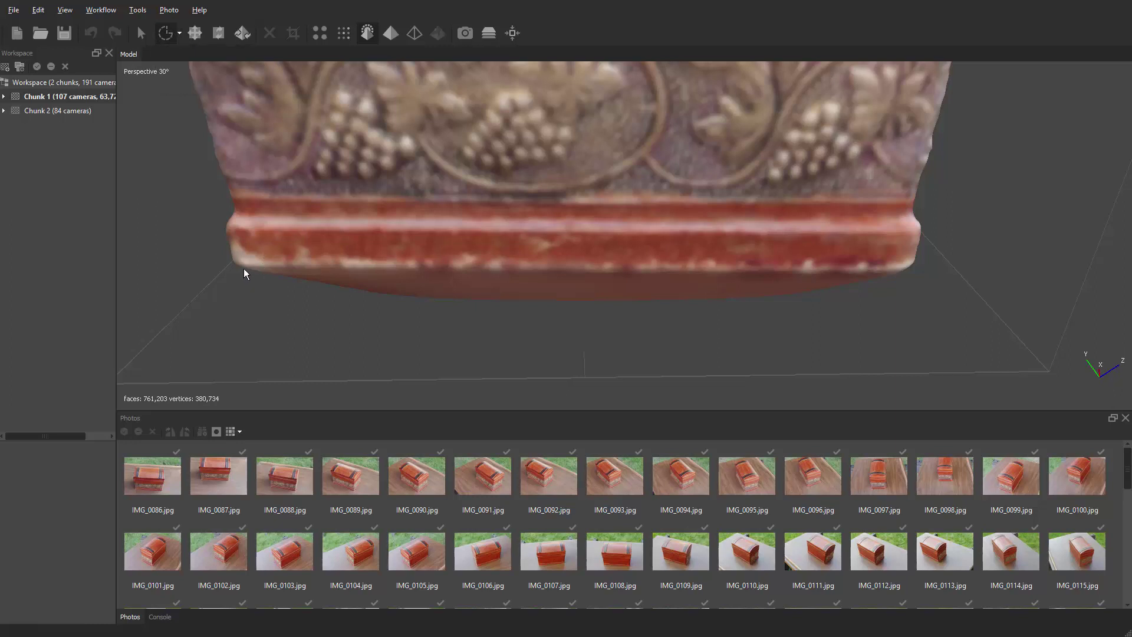
Lasso and delete the bulge under the chest's base, leaving 757,777 faces.
{"action": "mouse_move", "coordinate": [240, 268]}
{"action": "left_mouse_down"}
{"action": "mouse_move", "coordinate": [346, 367]}
{"action": "mouse_move", "coordinate": [586, 388]}
{"action": "mouse_move", "coordinate": [866, 354]}
{"action": "mouse_move", "coordinate": [925, 321]}
{"action": "mouse_move", "coordinate": [927, 274]}
{"action": "left_mouse_up"}
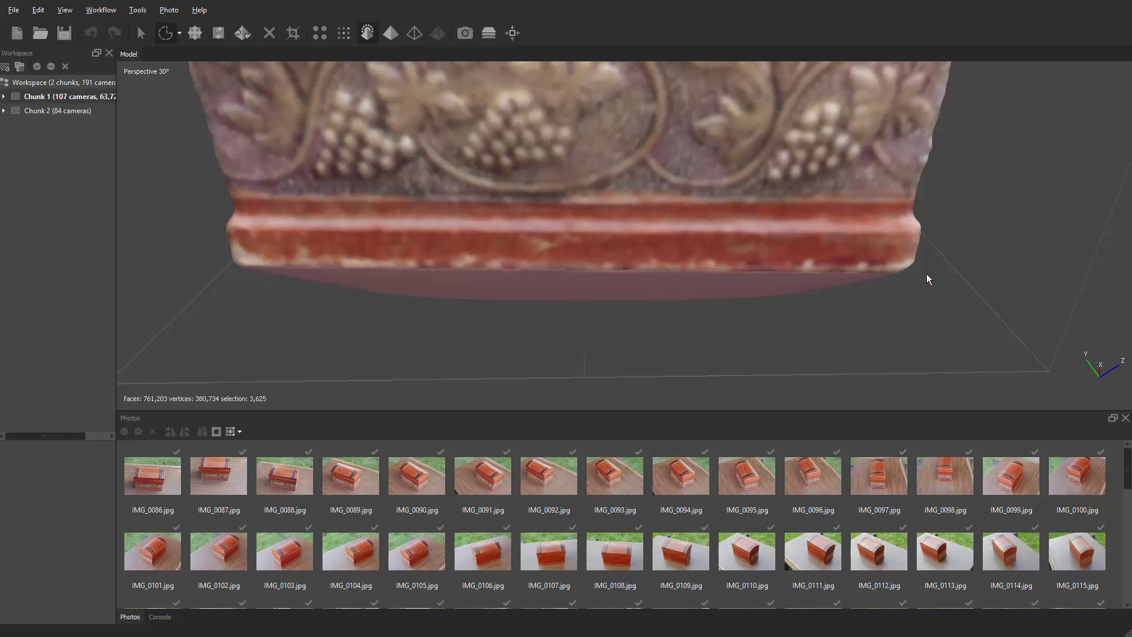
{"action": "key", "text": "Delete"}
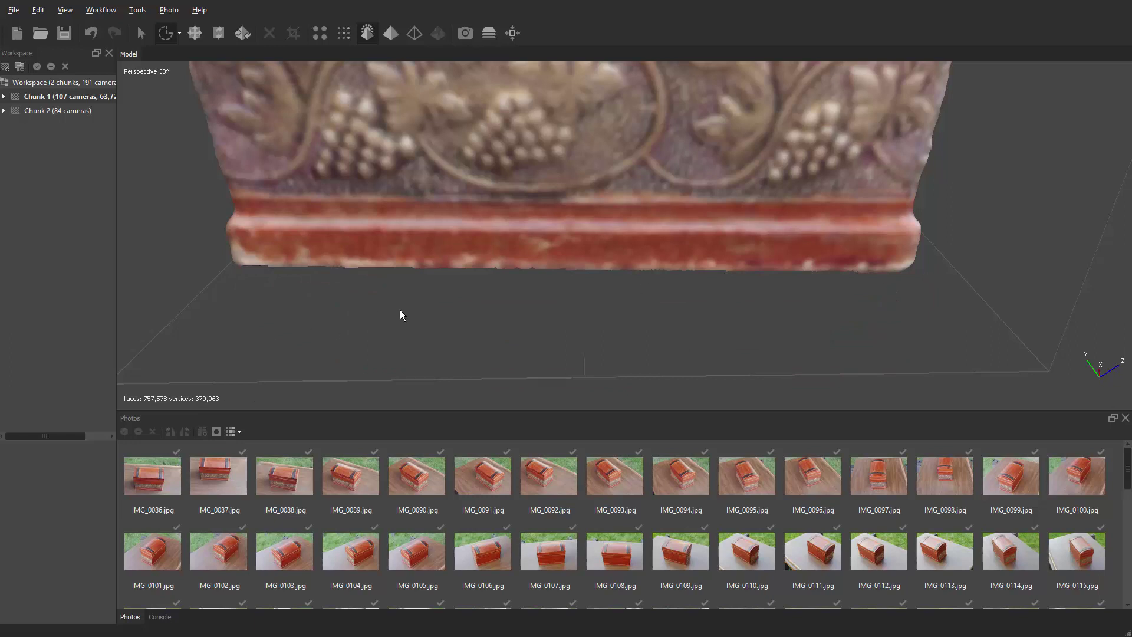
{"action": "key", "text": "ctrl+z"}
{"action": "left_click", "coordinate": [248, 271]}
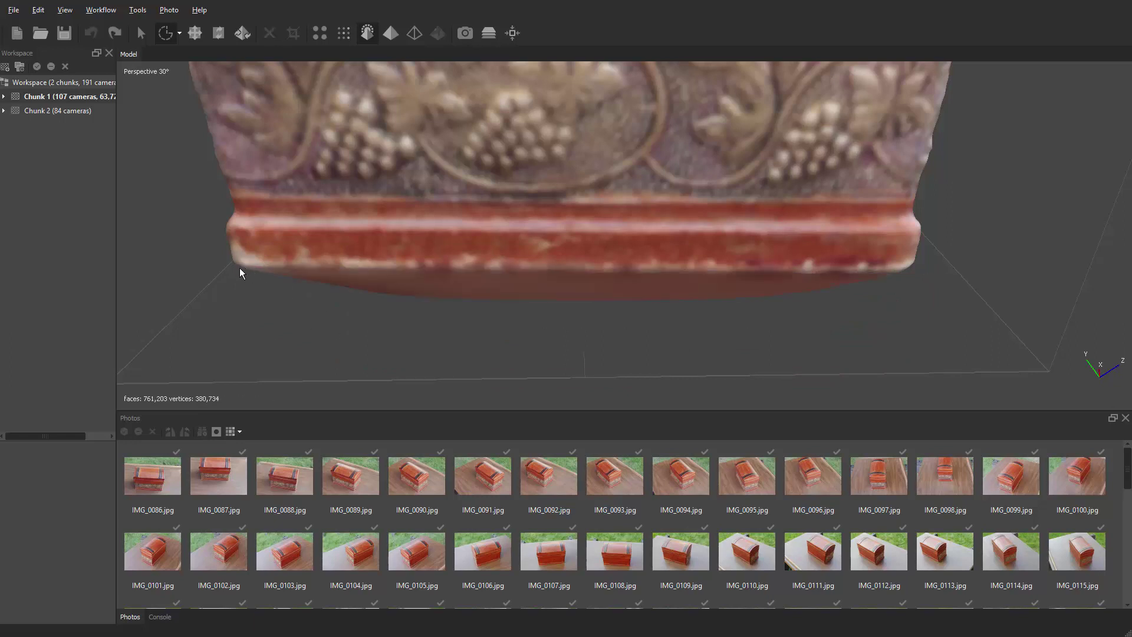
{"action": "mouse_move", "coordinate": [241, 268]}
{"action": "left_mouse_down"}
{"action": "mouse_move", "coordinate": [300, 319]}
{"action": "mouse_move", "coordinate": [526, 325]}
{"action": "mouse_move", "coordinate": [815, 281]}
{"action": "left_mouse_up"}
{"action": "left_click", "coordinate": [212, 287]}
{"action": "mouse_move", "coordinate": [242, 267]}
{"action": "left_mouse_down"}
{"action": "mouse_move", "coordinate": [468, 347]}
{"action": "mouse_move", "coordinate": [819, 326]}
{"action": "mouse_move", "coordinate": [894, 299]}
{"action": "mouse_move", "coordinate": [900, 274]}
{"action": "left_mouse_up"}
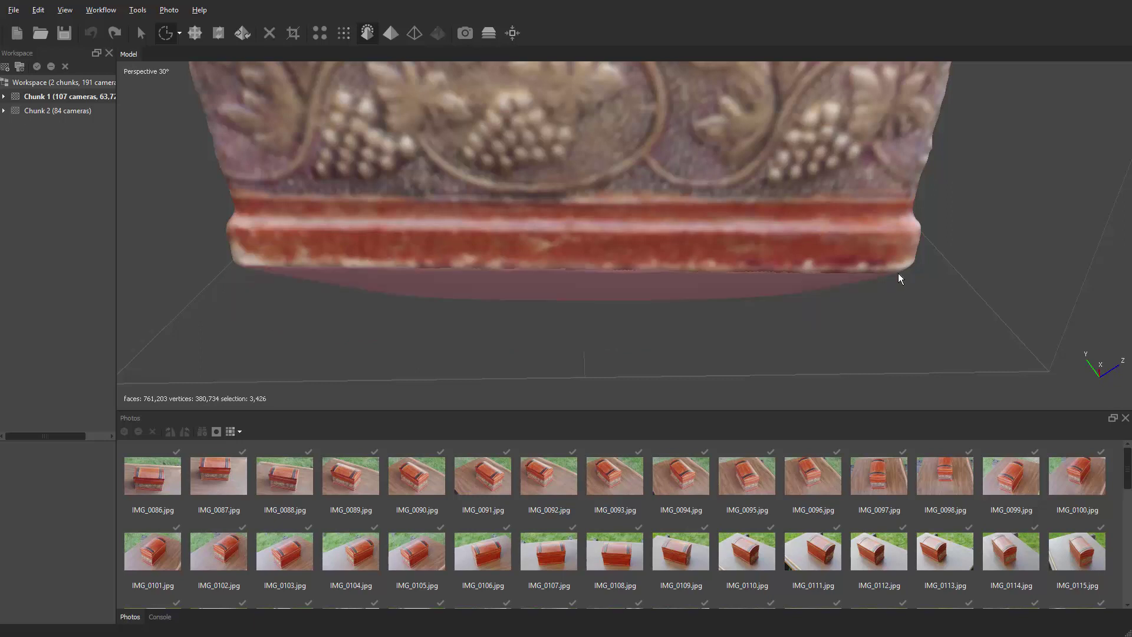
{"action": "key", "text": "Delete"}
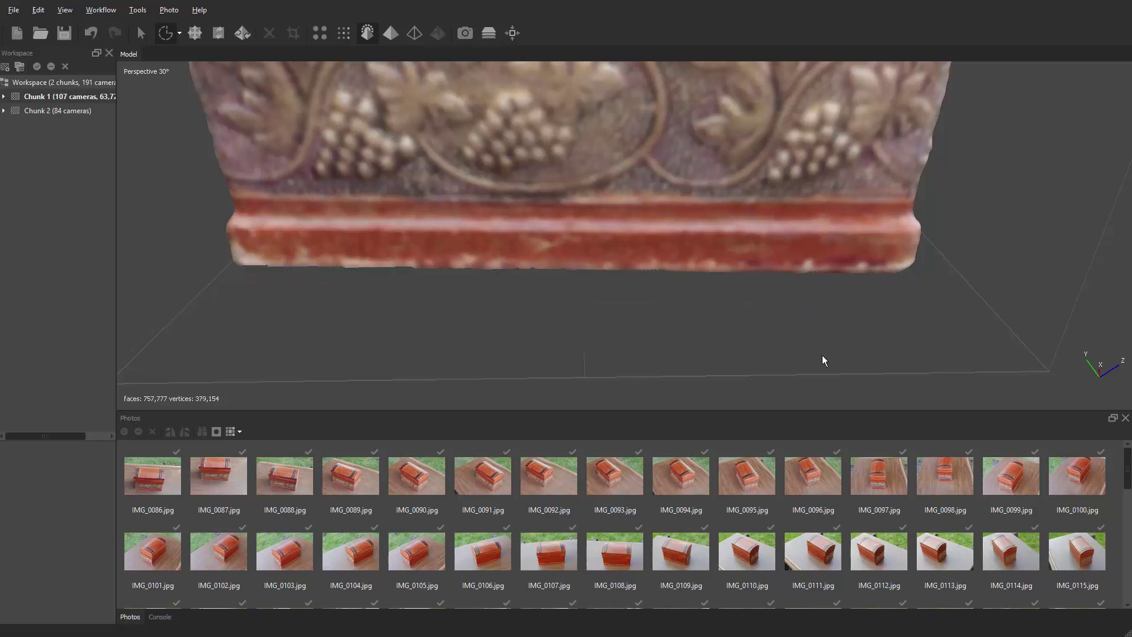
{"action": "key", "text": "v"}
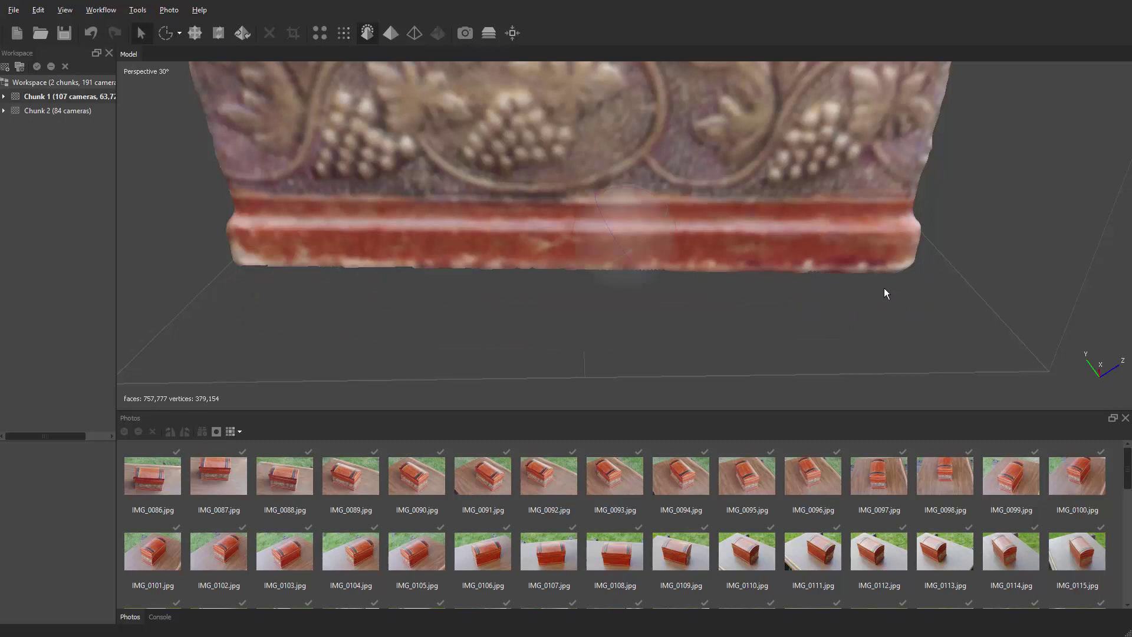
Lasso and delete the ragged faces along the bottom edge, leaving 753,403 faces.
{"action": "left_click_drag", "start_coordinate": [885, 289], "coordinate": [695, 248]}
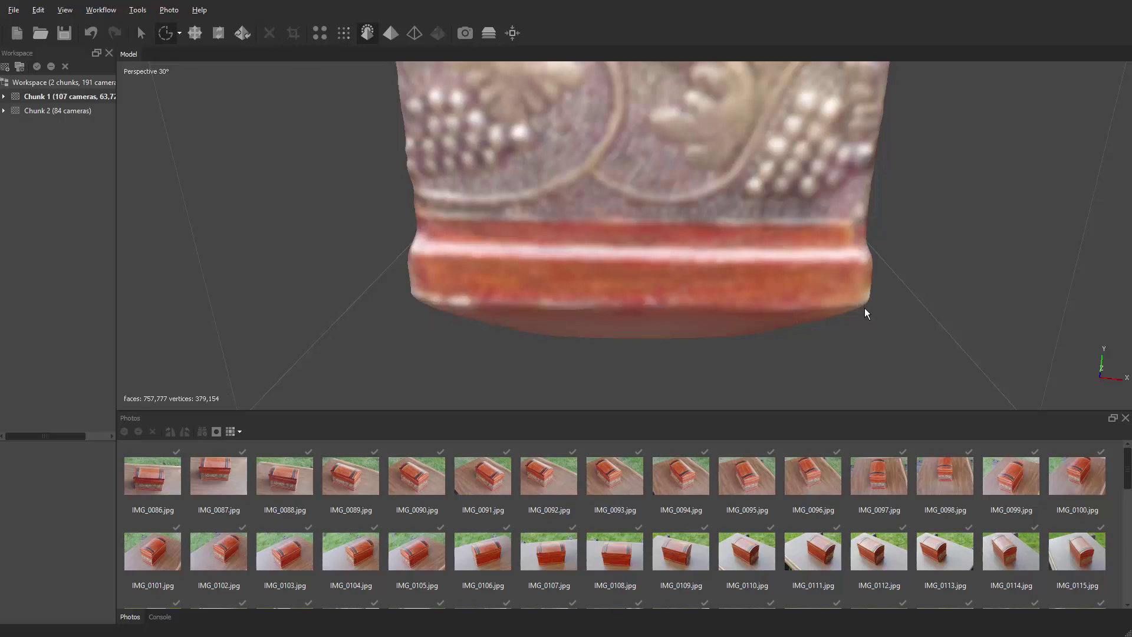
{"action": "mouse_move", "coordinate": [862, 309]}
{"action": "left_mouse_down"}
{"action": "mouse_move", "coordinate": [685, 399]}
{"action": "mouse_move", "coordinate": [456, 367]}
{"action": "mouse_move", "coordinate": [410, 302]}
{"action": "left_mouse_up"}
{"action": "mouse_move", "coordinate": [865, 306]}
{"action": "left_mouse_down"}
{"action": "mouse_move", "coordinate": [742, 336]}
{"action": "mouse_move", "coordinate": [633, 338]}
{"action": "mouse_move", "coordinate": [617, 327]}
{"action": "mouse_move", "coordinate": [690, 332]}
{"action": "mouse_move", "coordinate": [641, 344]}
{"action": "mouse_move", "coordinate": [518, 342]}
{"action": "mouse_move", "coordinate": [431, 311]}
{"action": "mouse_move", "coordinate": [497, 311]}
{"action": "mouse_move", "coordinate": [424, 305]}
{"action": "mouse_move", "coordinate": [397, 330]}
{"action": "left_mouse_up"}
{"action": "key", "text": "Delete"}
{"action": "key", "text": "Delete"}
{"action": "key", "text": "Delete"}
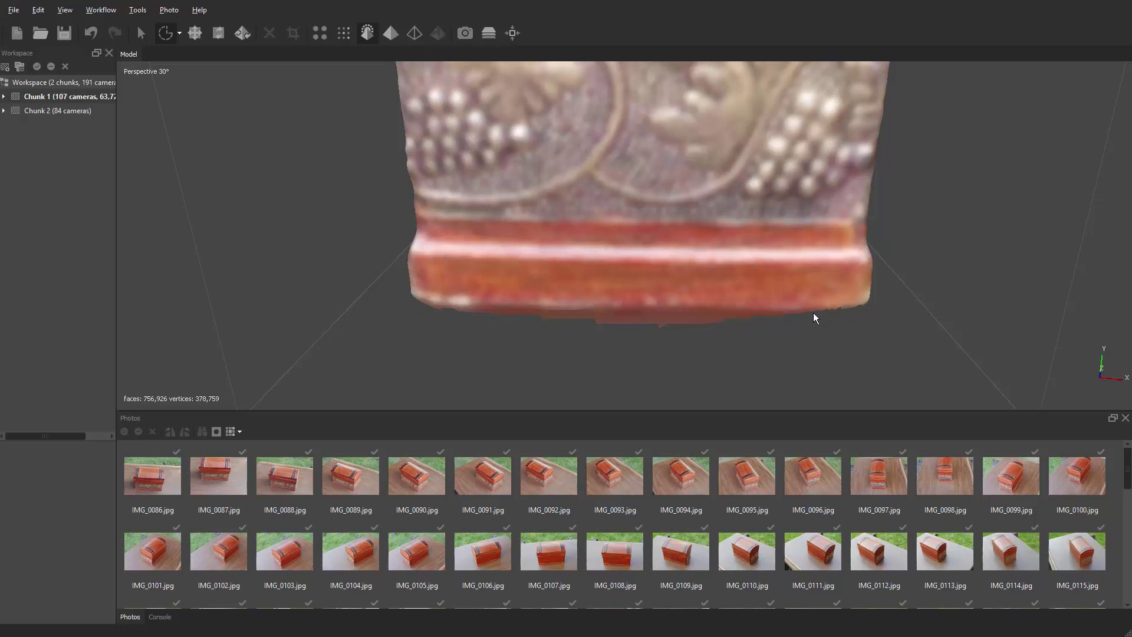
{"action": "mouse_move", "coordinate": [820, 311]}
{"action": "left_mouse_down"}
{"action": "mouse_move", "coordinate": [744, 359]}
{"action": "mouse_move", "coordinate": [600, 357]}
{"action": "mouse_move", "coordinate": [606, 317]}
{"action": "mouse_move", "coordinate": [683, 309]}
{"action": "mouse_move", "coordinate": [543, 339]}
{"action": "mouse_move", "coordinate": [506, 312]}
{"action": "mouse_move", "coordinate": [419, 305]}
{"action": "left_mouse_up"}
{"action": "key", "text": "Delete"}
{"action": "key", "text": "Delete"}
{"action": "key", "text": "Delete"}
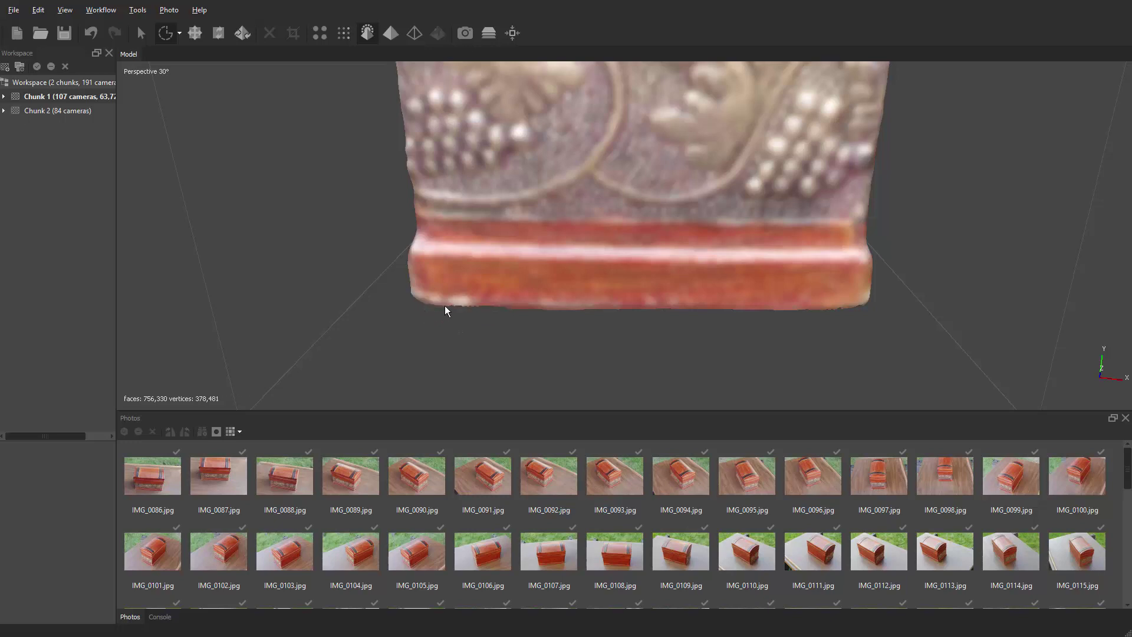
{"action": "key", "text": "Delete"}
{"action": "key", "text": "v"}
{"action": "left_click_drag", "start_coordinate": [506, 324], "coordinate": [825, 171]}
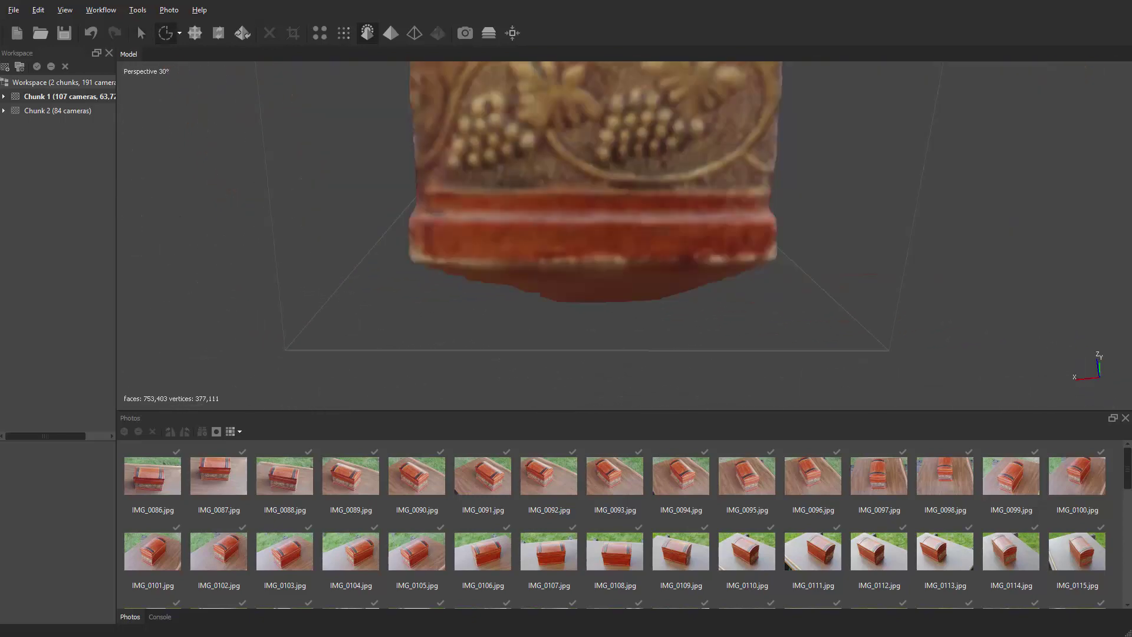
Delete the dark-red blob under the base, leaving 752,309 faces, and resume navigation.
{"action": "key", "text": "Delete"}
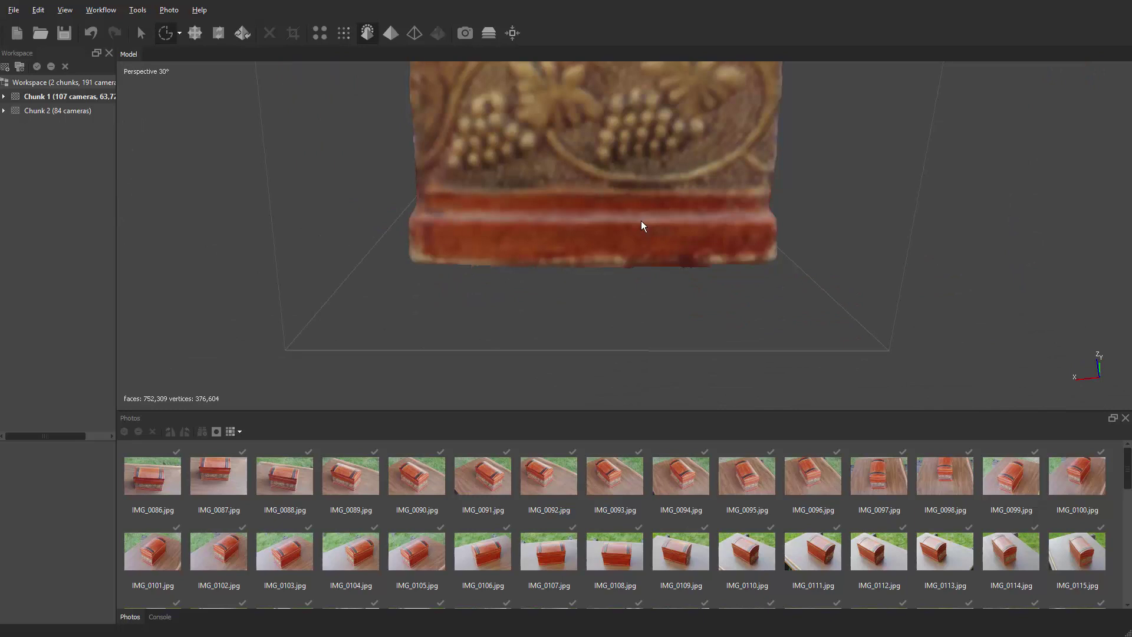
{"action": "key", "text": "v"}
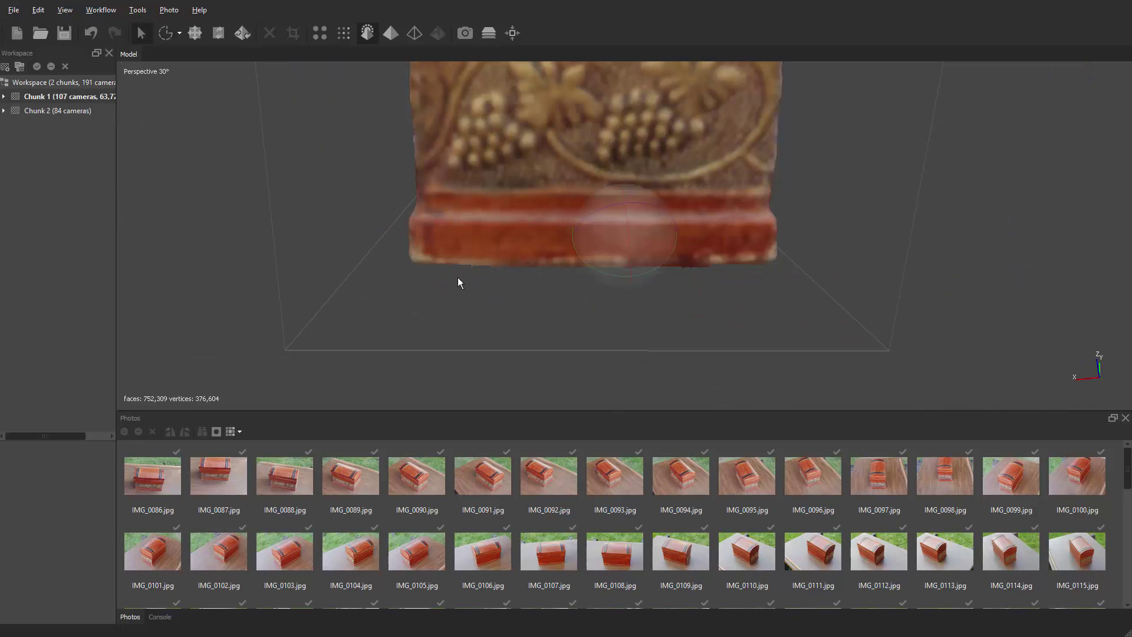